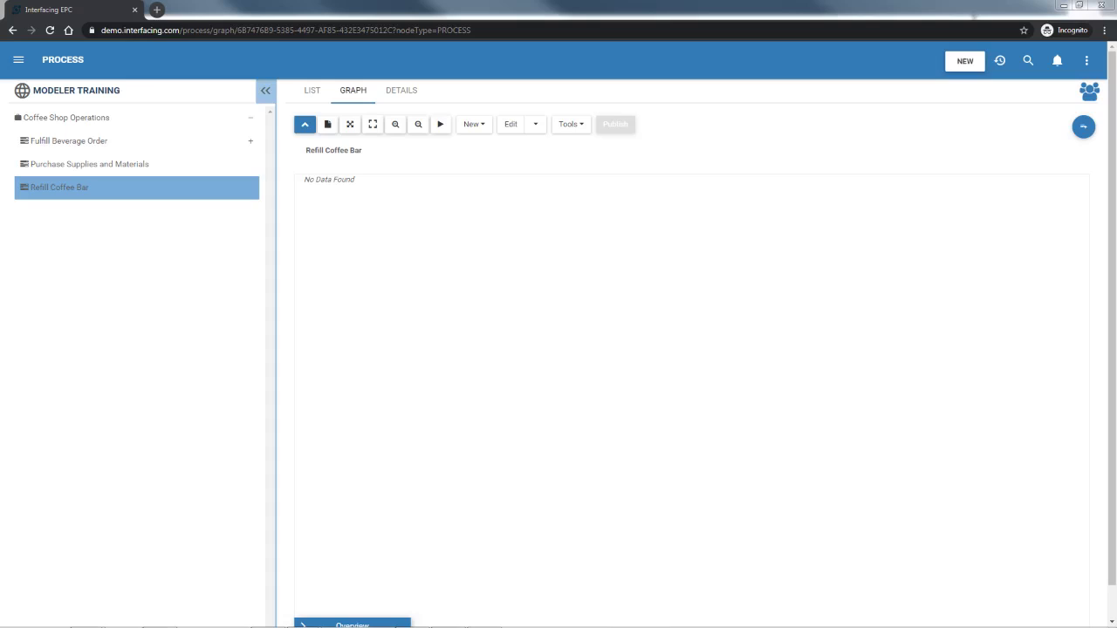
# - View the Prepare beverage order map, and open the Refill Coffee Bar map for editing while keeping the current view settings
pyautogui.click(250, 143)
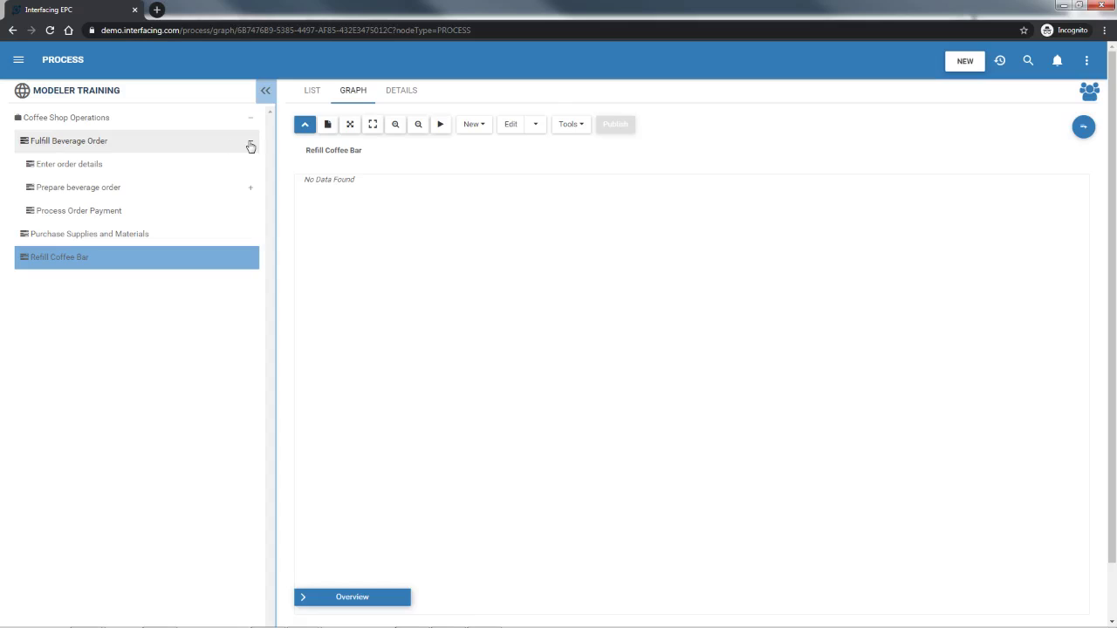
pyautogui.click(72, 185)
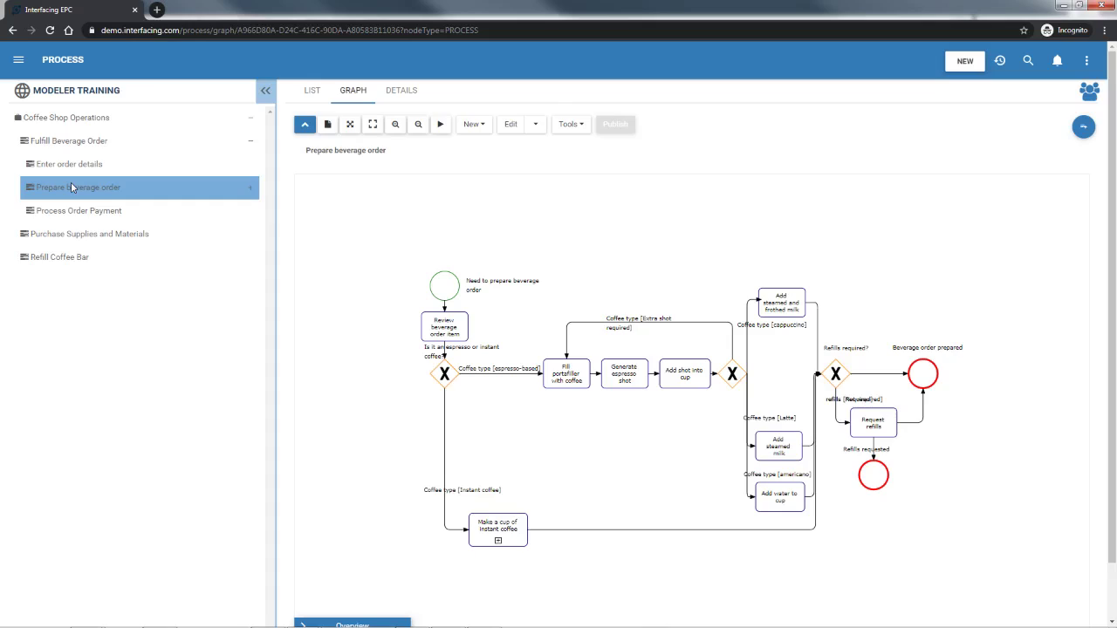
pyautogui.click(104, 257)
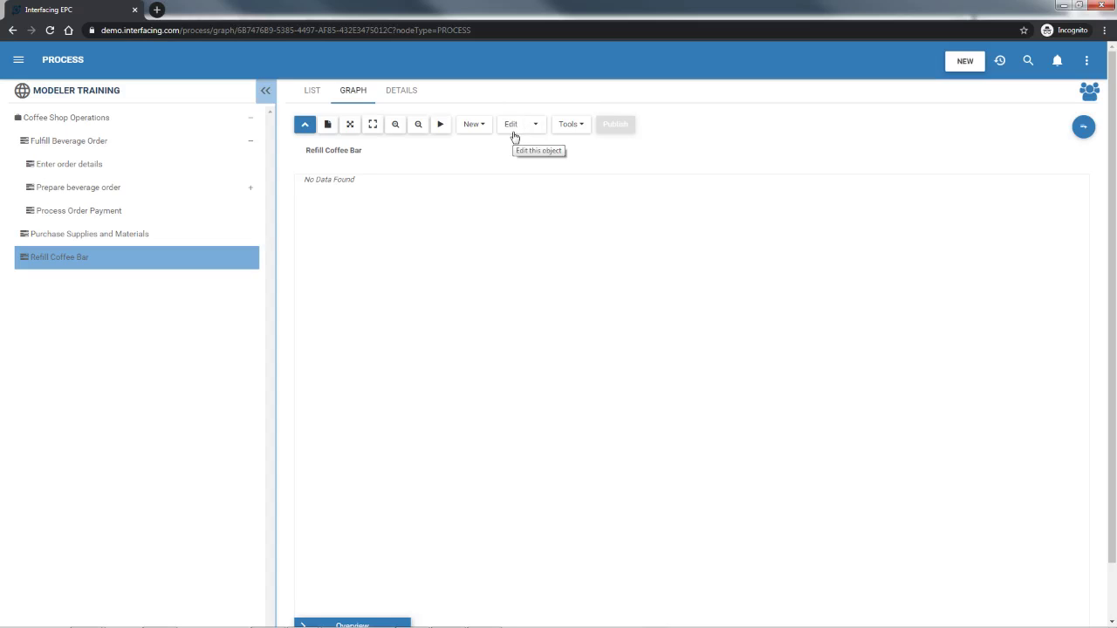
pyautogui.click(514, 135)
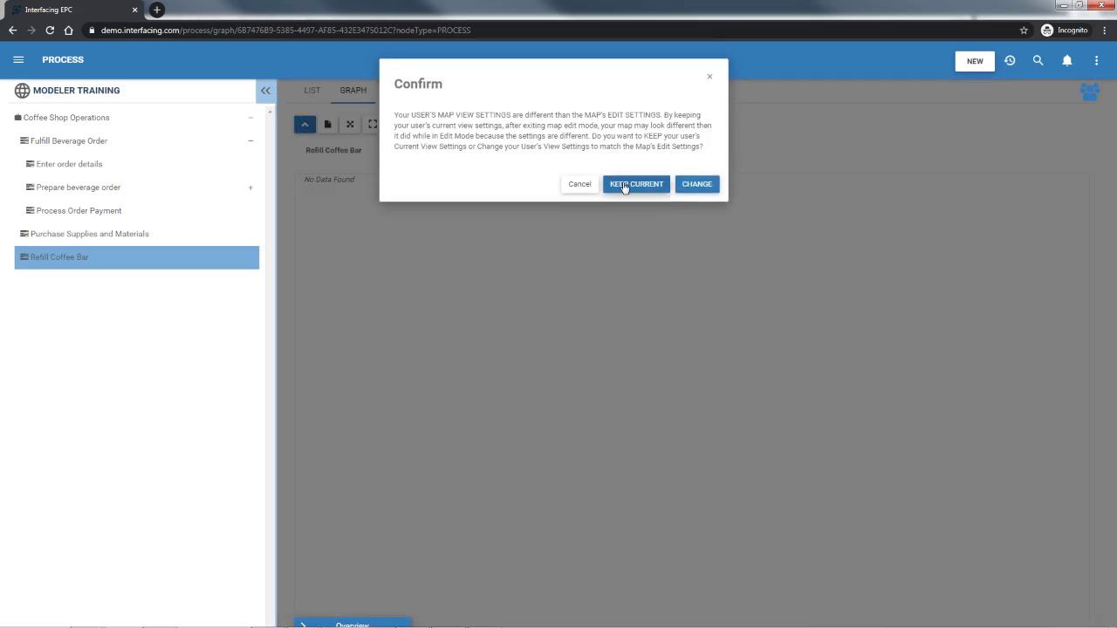
pyautogui.click(623, 186)
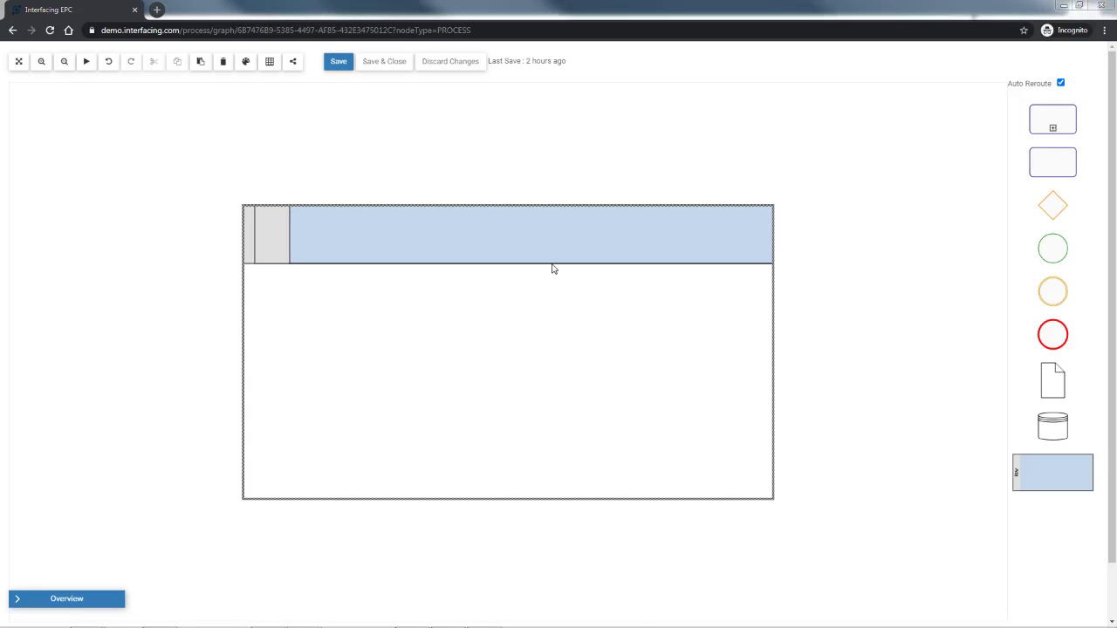
# - Stretch the lane down to nearly the pool's full height and place two start events, one above the other, at its beginning
pyautogui.moveTo(550, 261); pyautogui.dragTo(551, 486)
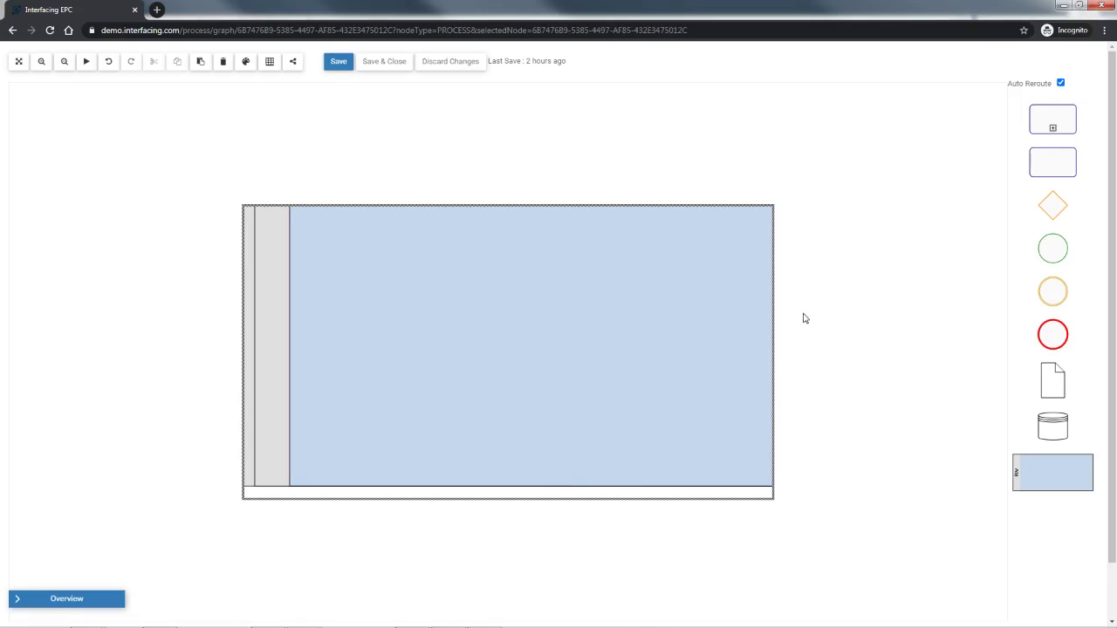
pyautogui.moveTo(1055, 249); pyautogui.dragTo(344, 256)
pyautogui.moveTo(1057, 247); pyautogui.dragTo(343, 325)
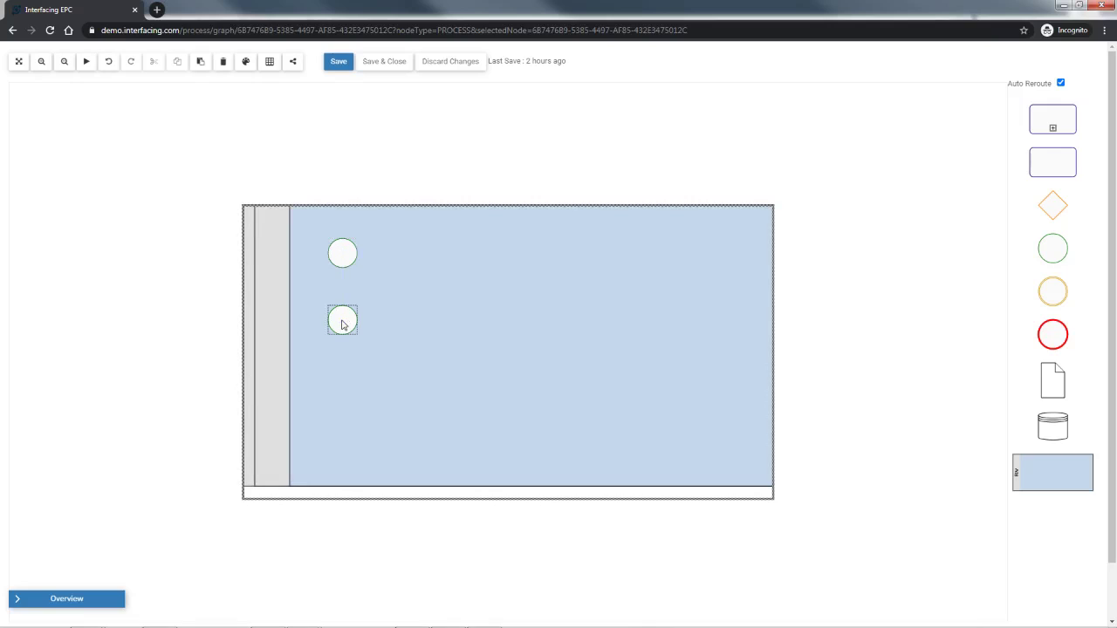
# - Name the lower start event "Need to refill coffee bar" and the upper one "Coffee bar refill request received"
pyautogui.doubleClick(344, 324)
pyautogui.write('Need to refill coffee bar')
pyautogui.press('Return')
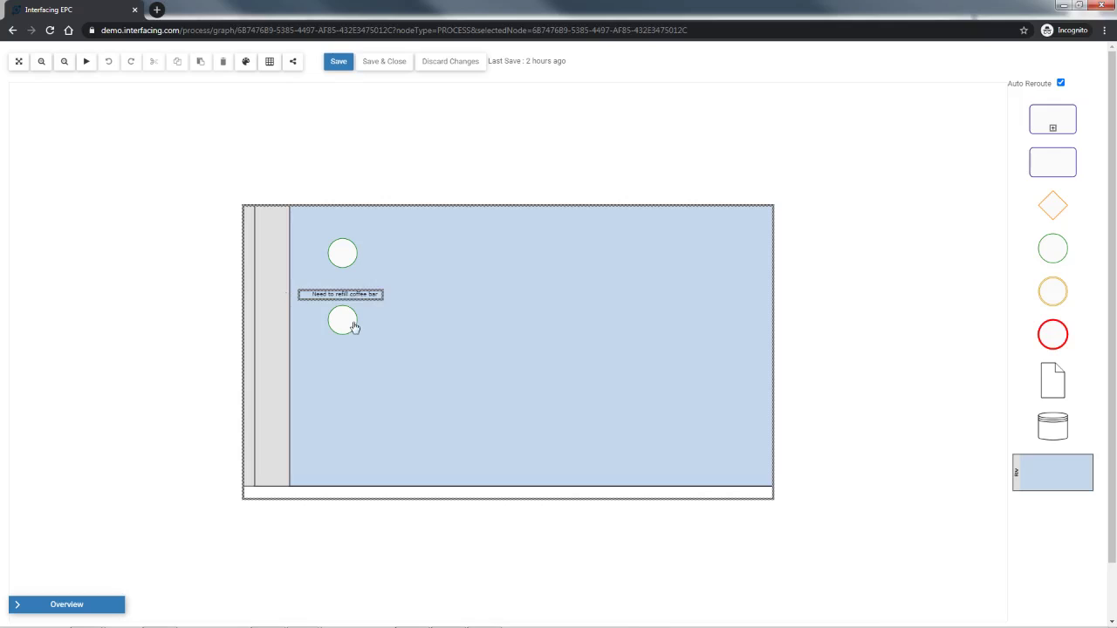
pyautogui.click(335, 254)
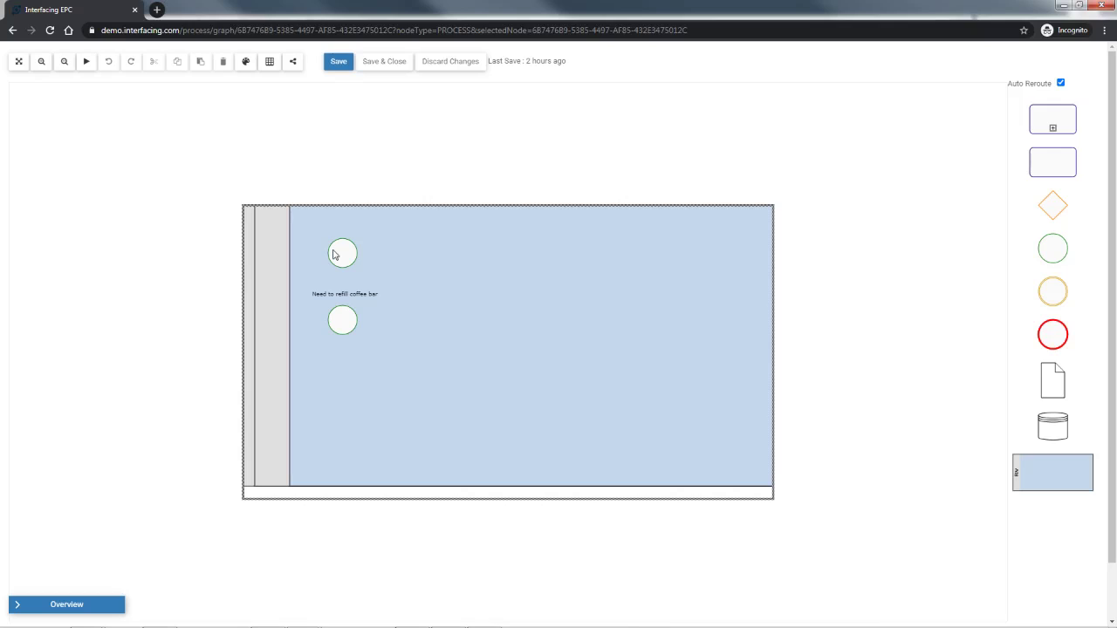
pyautogui.write('Coffee bar refill request received')
pyautogui.press('Return')
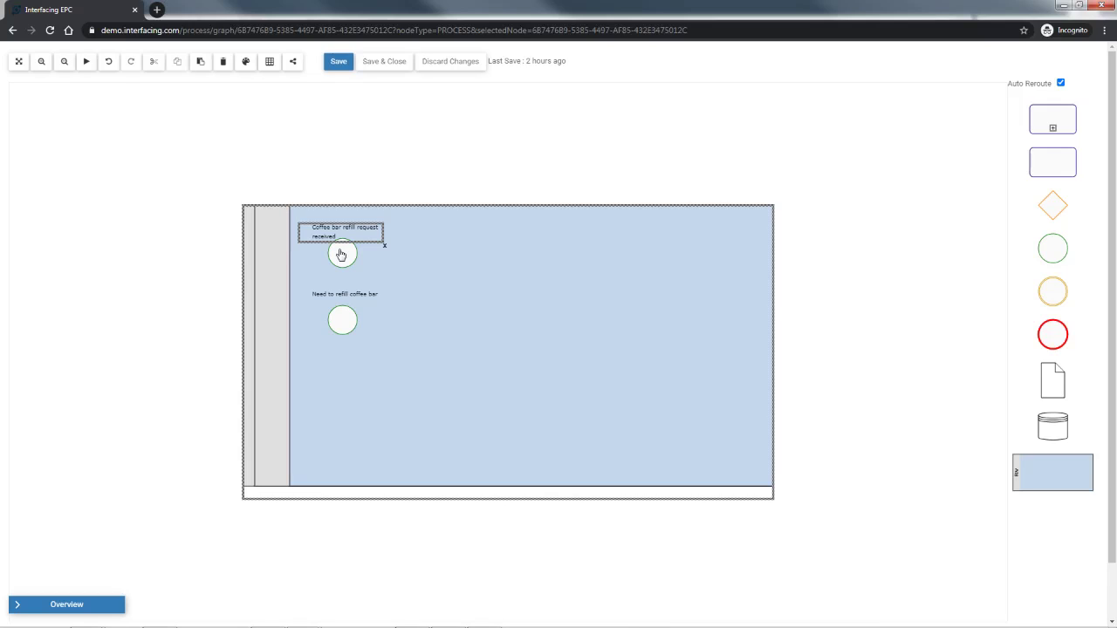
pyautogui.click(393, 165)
pyautogui.click(346, 258)
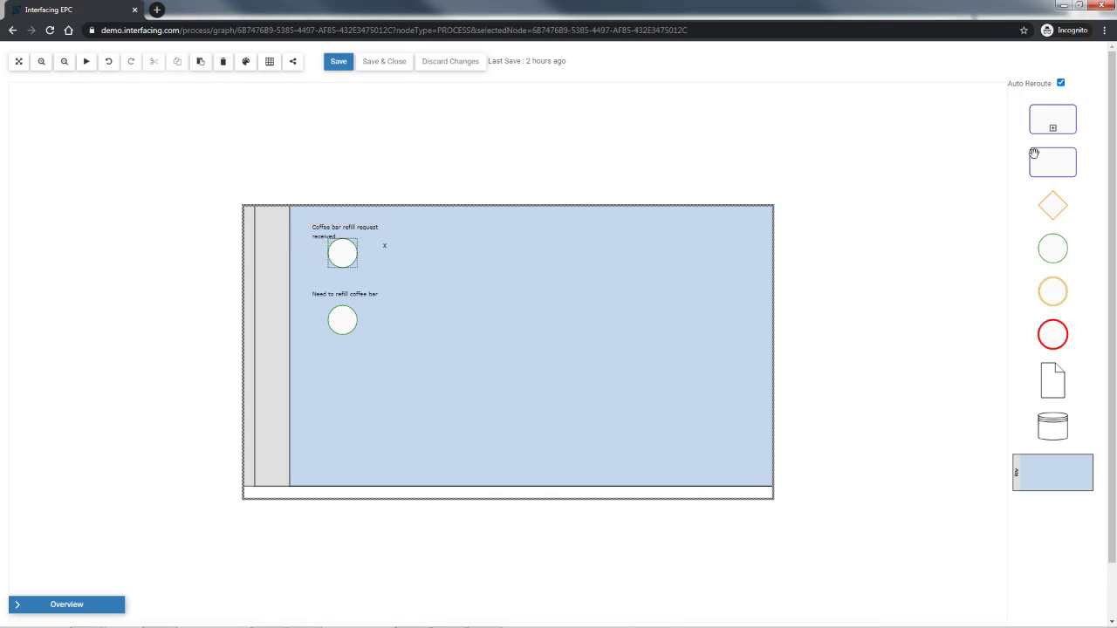
# - Add a task named "Review request" beside the upper start event, with a connector from that event to the task
pyautogui.moveTo(1035, 161); pyautogui.dragTo(419, 253)
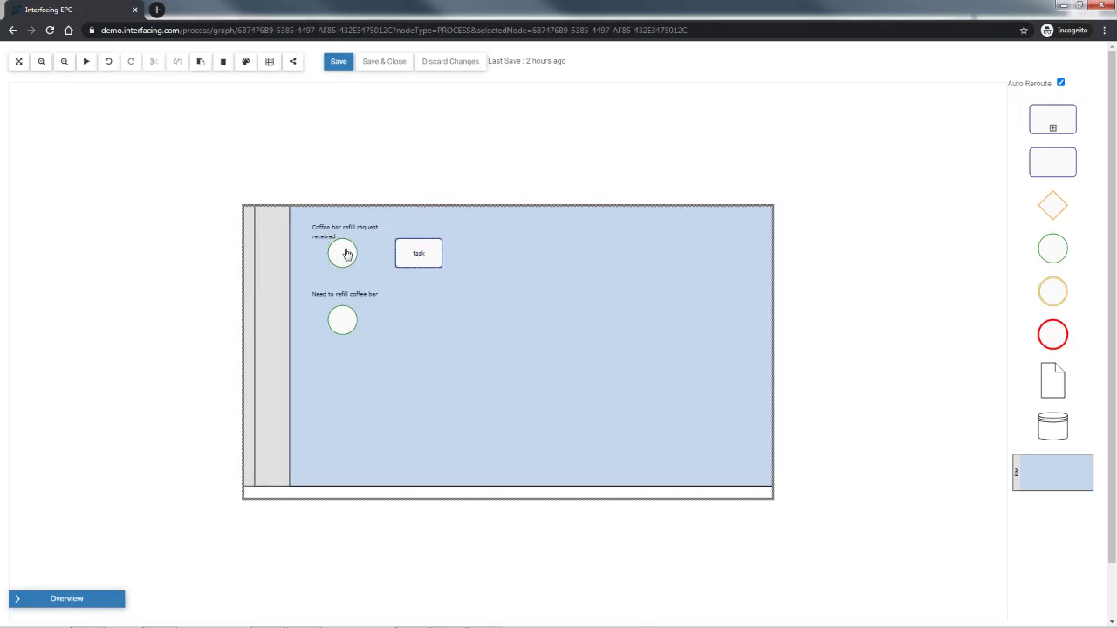
pyautogui.doubleClick(418, 253)
pyautogui.write('Rev')
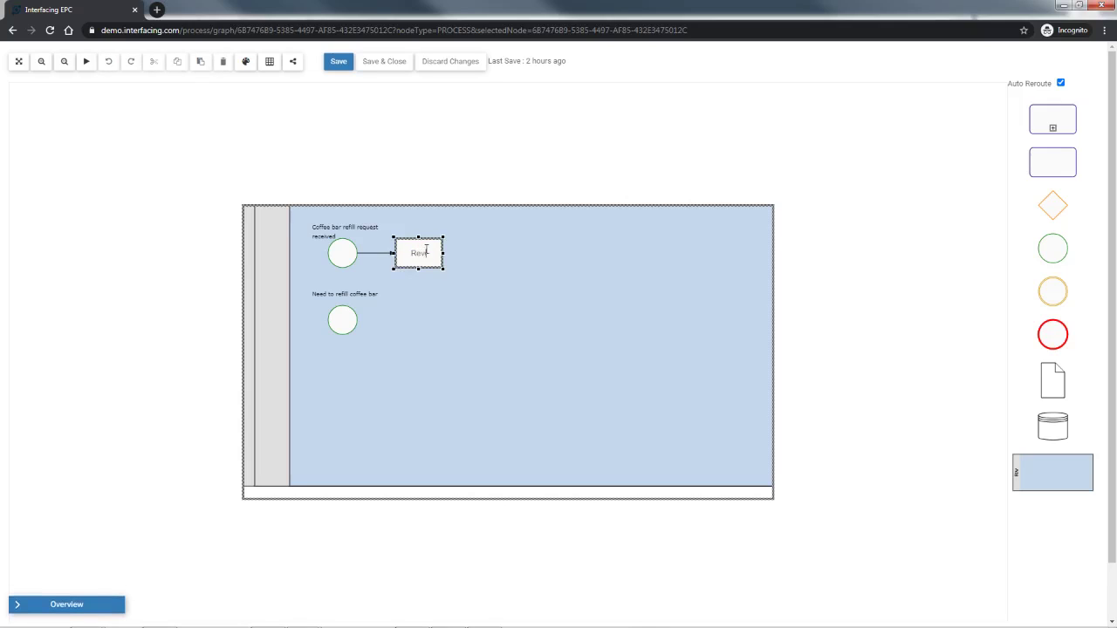
pyautogui.write('iew request')
pyautogui.press('Return')
pyautogui.doubleClick(424, 250)
pyautogui.press('Return')
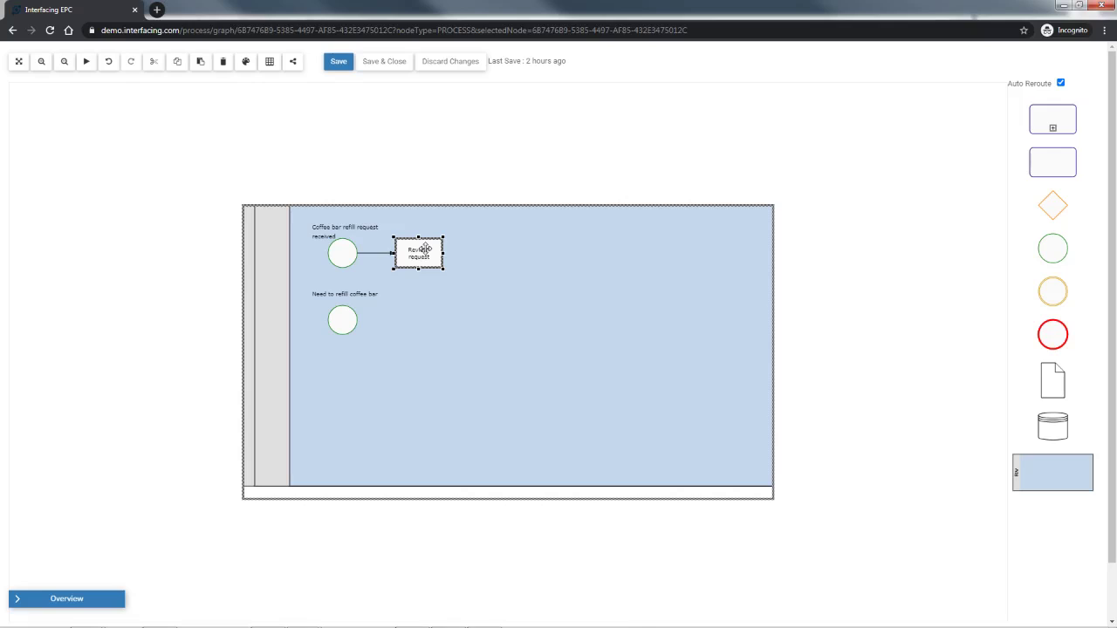
# - Add a task named "Review current stock levels" below "Review request", level with the lower start event
pyautogui.moveTo(1043, 170); pyautogui.dragTo(419, 323)
pyautogui.doubleClick(419, 321)
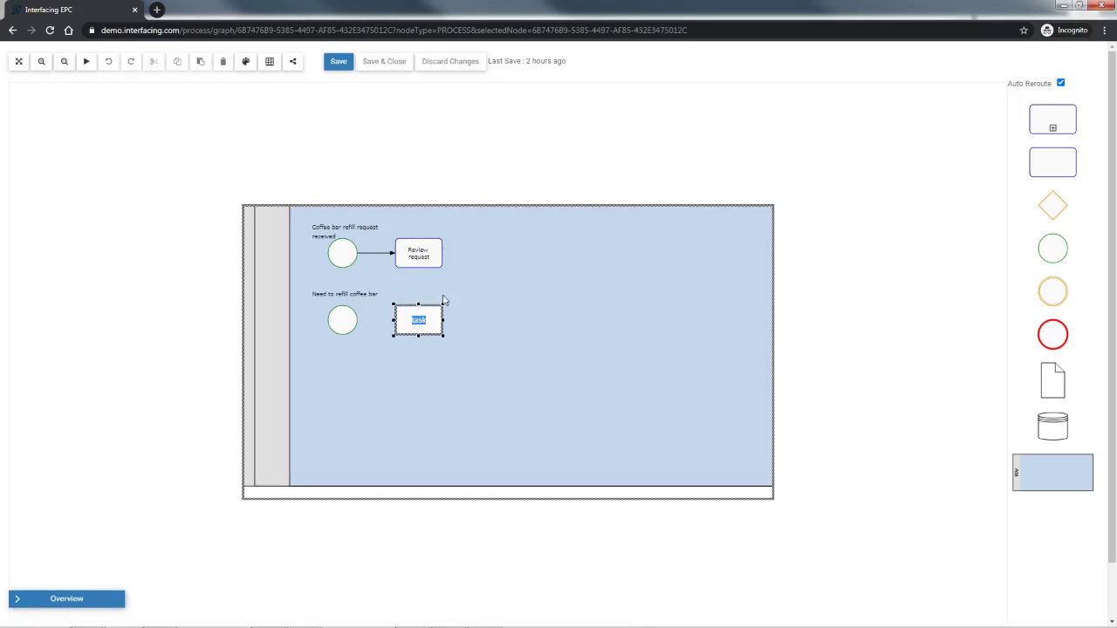
pyautogui.write('Re')
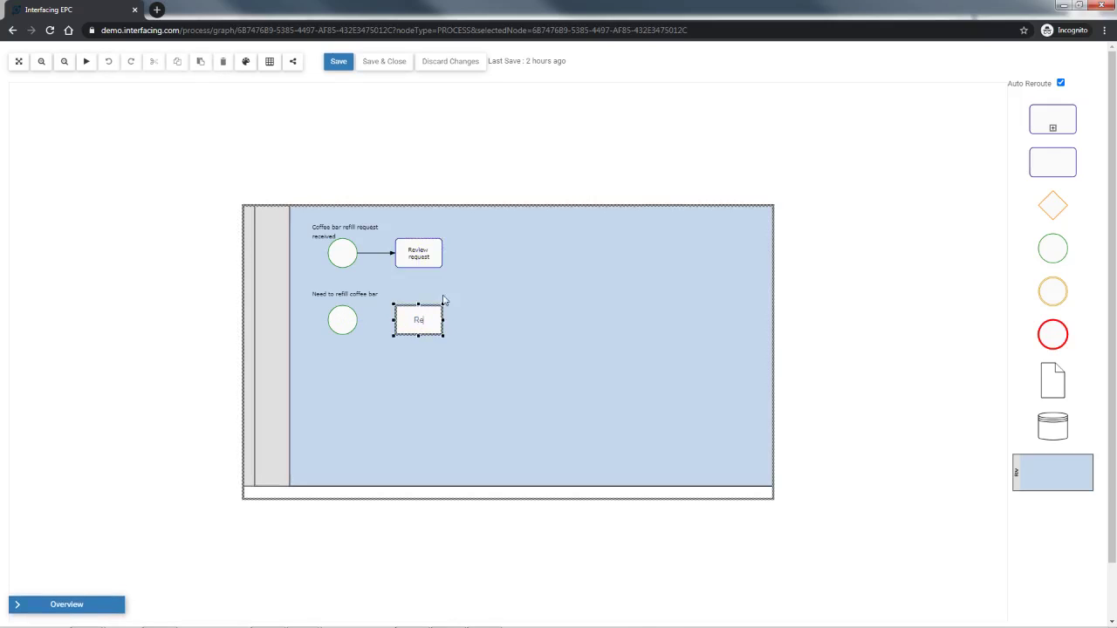
pyautogui.write('view')
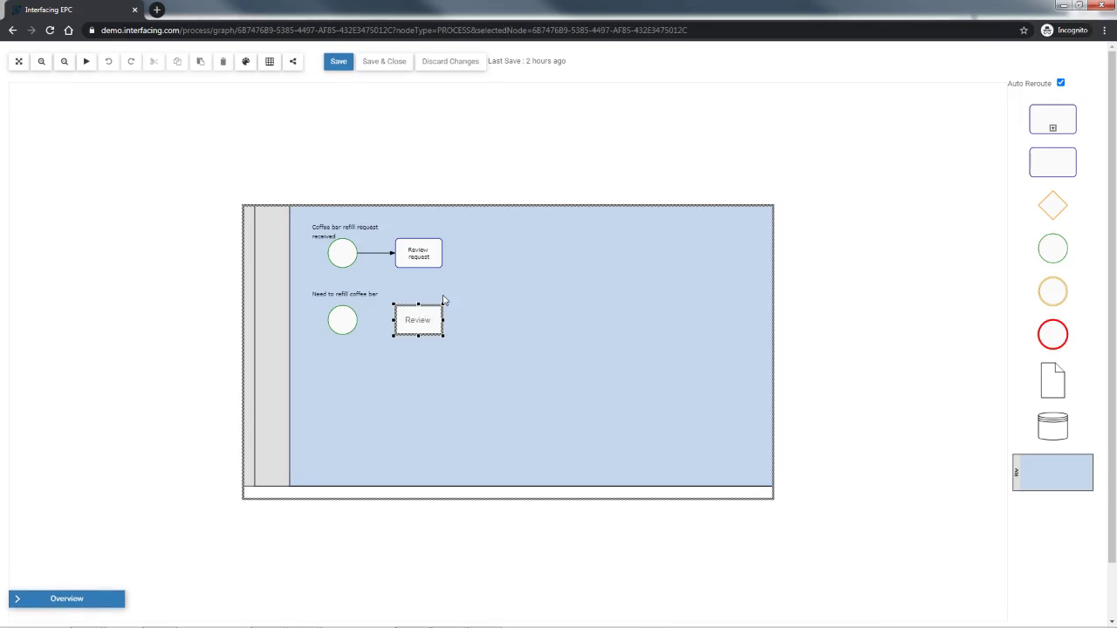
pyautogui.write(' current stock levels')
pyautogui.press('Return')
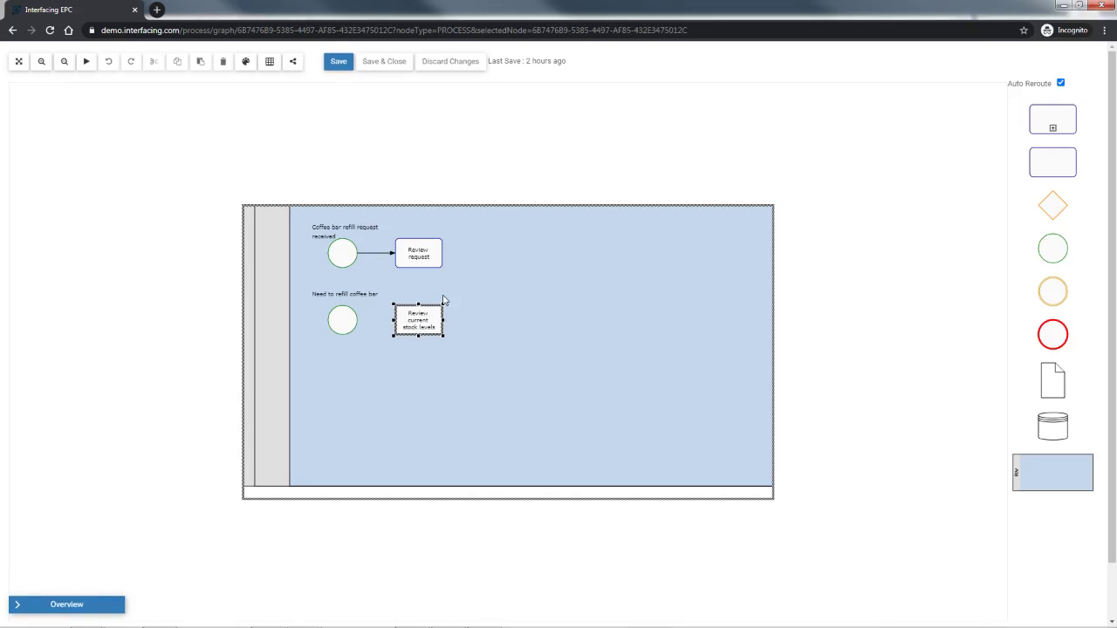
# - Connect both the "Review request" task and the "Need to refill coffee bar" start event to "Review current stock levels"
pyautogui.moveTo(418, 266); pyautogui.dragTo(419, 313)
pyautogui.click(827, 333)
pyautogui.moveTo(356, 328); pyautogui.dragTo(402, 324)
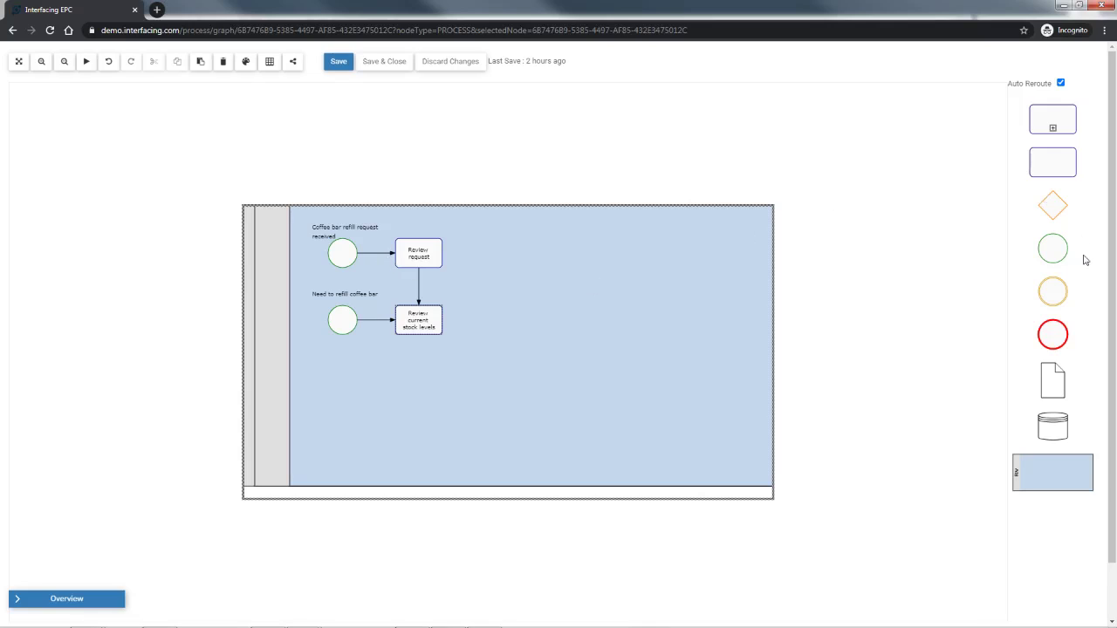
# - Add a gateway of type Inclusive after "Review current stock levels" and connect that task to it
pyautogui.moveTo(1063, 214); pyautogui.dragTo(481, 322)
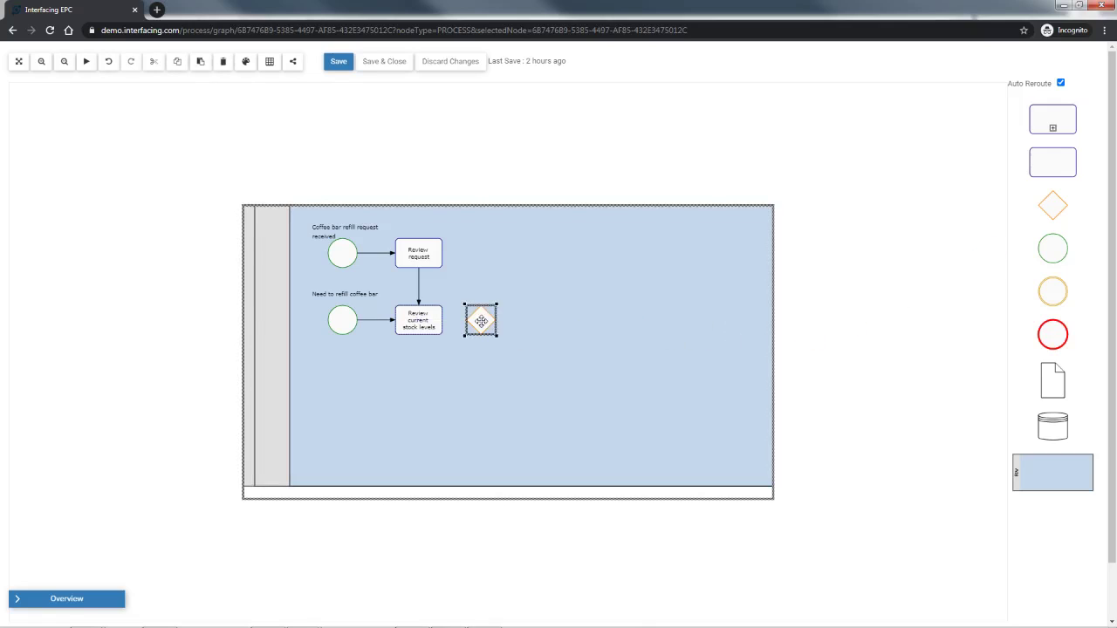
pyautogui.rightClick(481, 321)
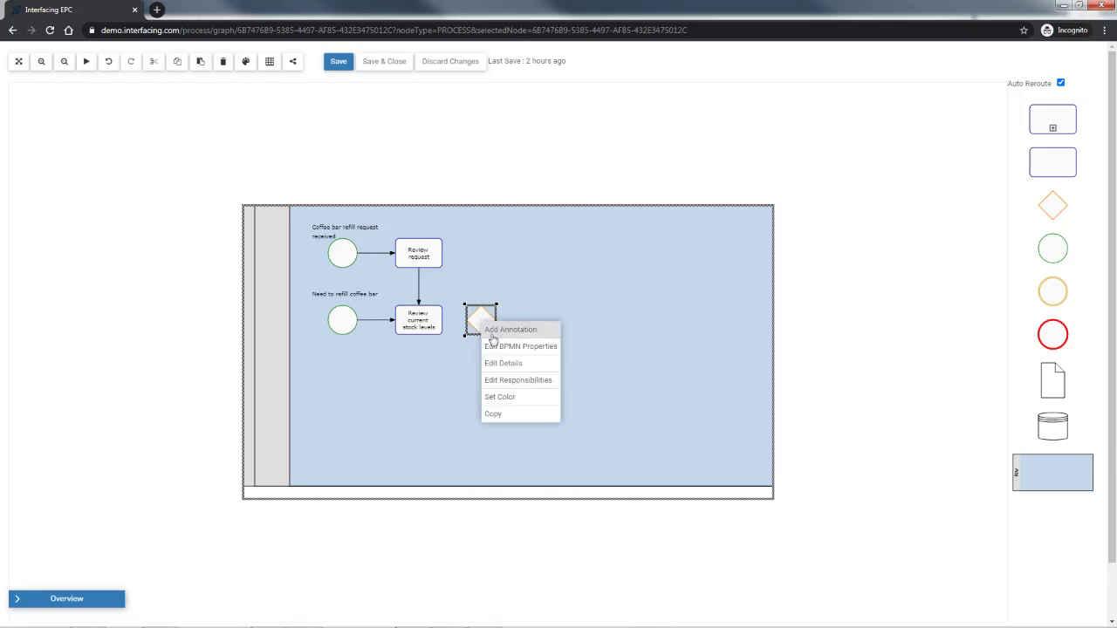
pyautogui.click(500, 347)
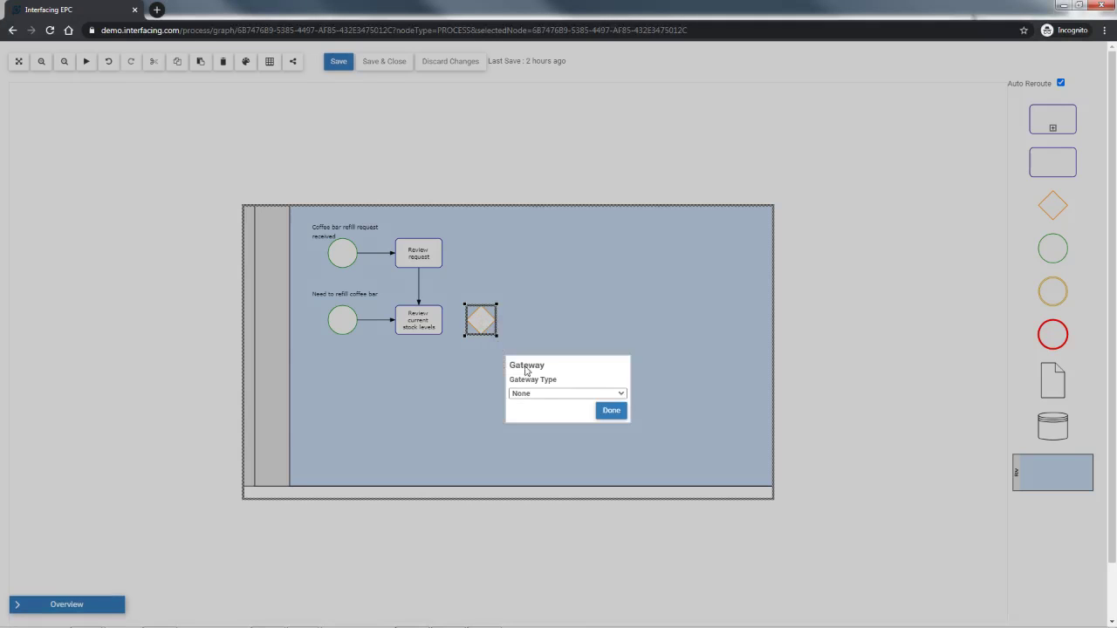
pyautogui.click(556, 397)
pyautogui.click(550, 424)
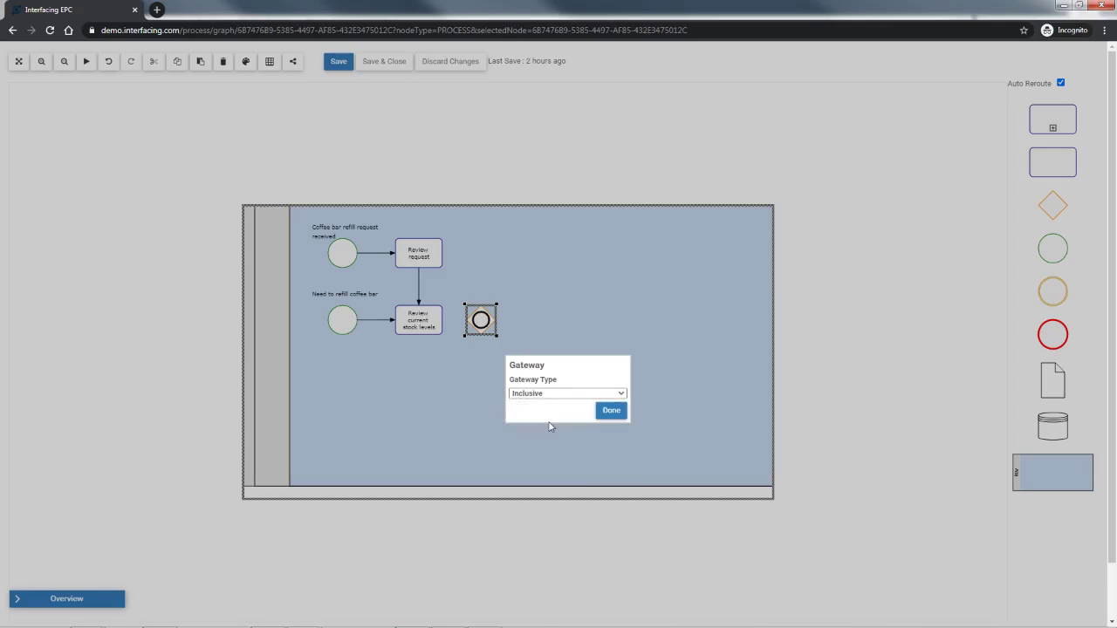
pyautogui.click(618, 415)
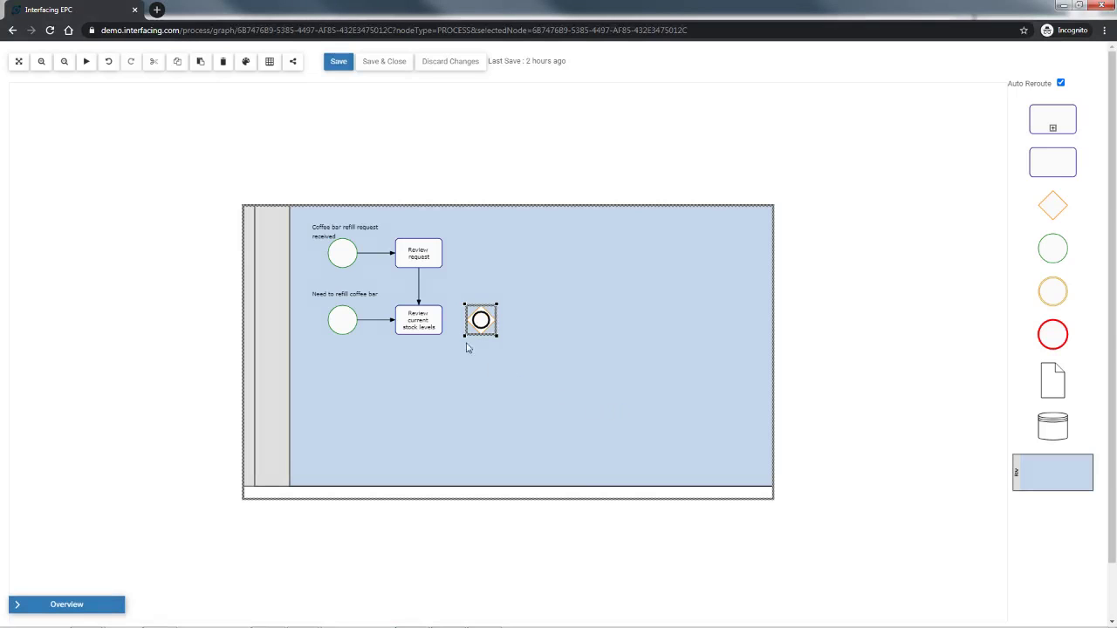
pyautogui.moveTo(444, 325); pyautogui.dragTo(471, 322)
pyautogui.click(835, 314)
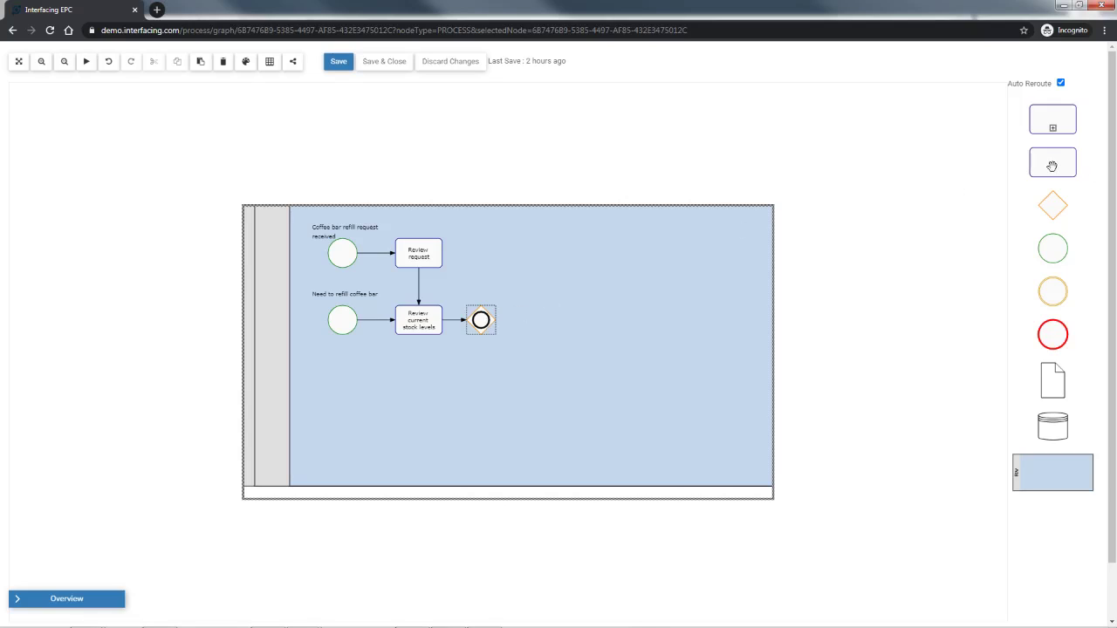
# - Add a task named "Refill milk supplies" above and beyond the gateway, with a connector from the gateway to it
pyautogui.moveTo(1051, 165); pyautogui.dragTo(576, 255)
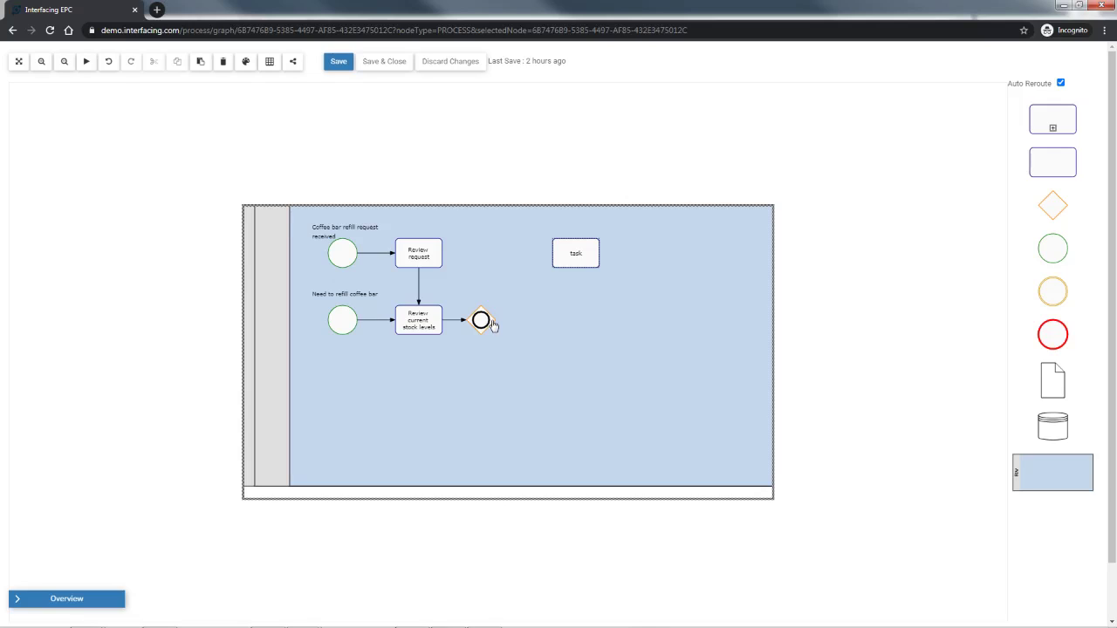
pyautogui.moveTo(498, 327); pyautogui.dragTo(556, 266)
pyautogui.doubleClick(571, 257)
pyautogui.write('Re')
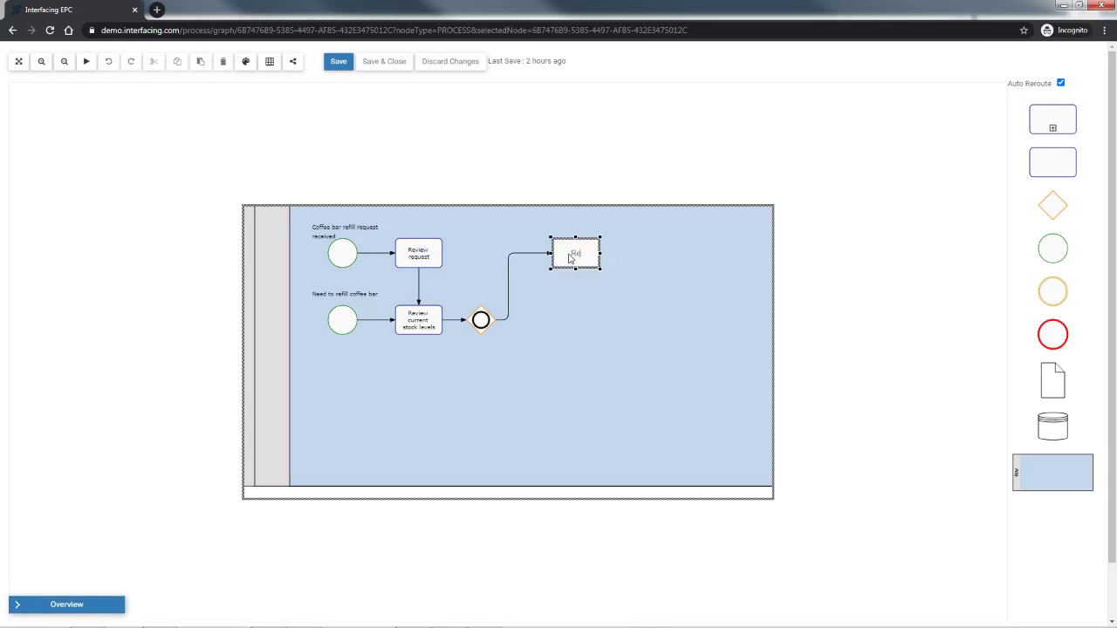
pyautogui.write('fill mulk supplies')
pyautogui.press('Return')
# - Assign the existing input/output "refills" with the state "Milk" to the connector between the gateway and "Refill milk supplies"
pyautogui.click(510, 285)
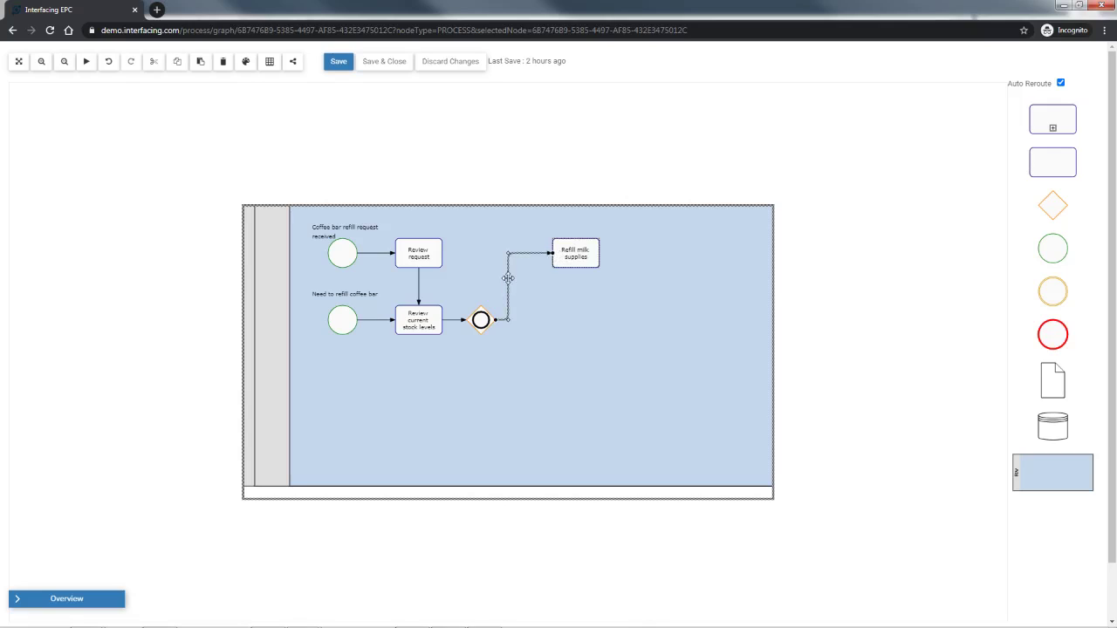
pyautogui.rightClick(510, 285)
pyautogui.click(530, 315)
pyautogui.click(605, 261)
pyautogui.write('Refill')
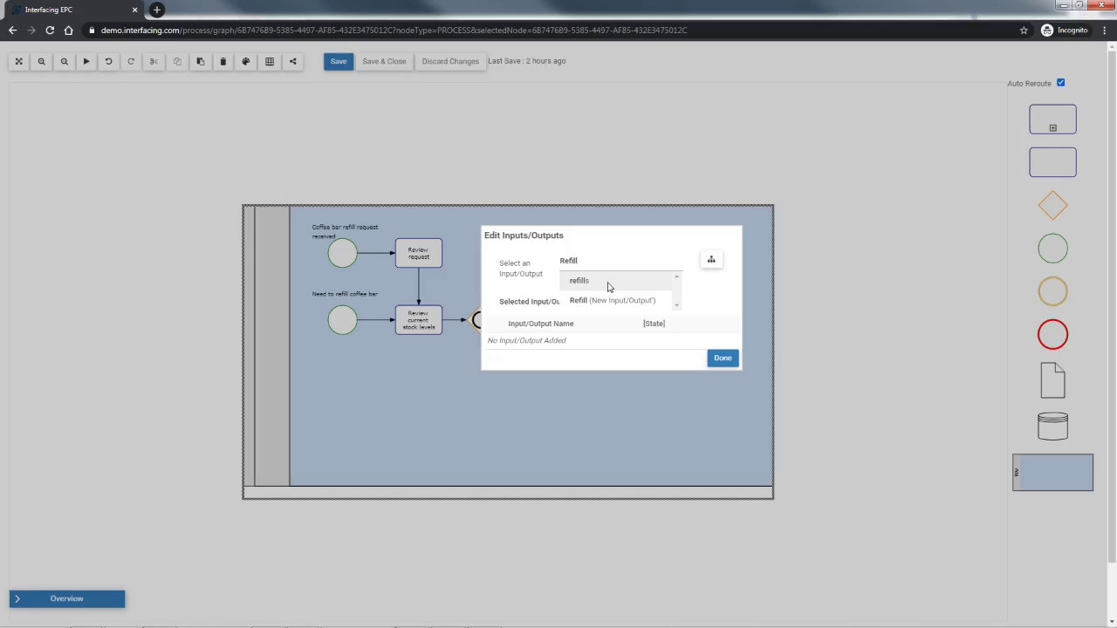
pyautogui.click(609, 281)
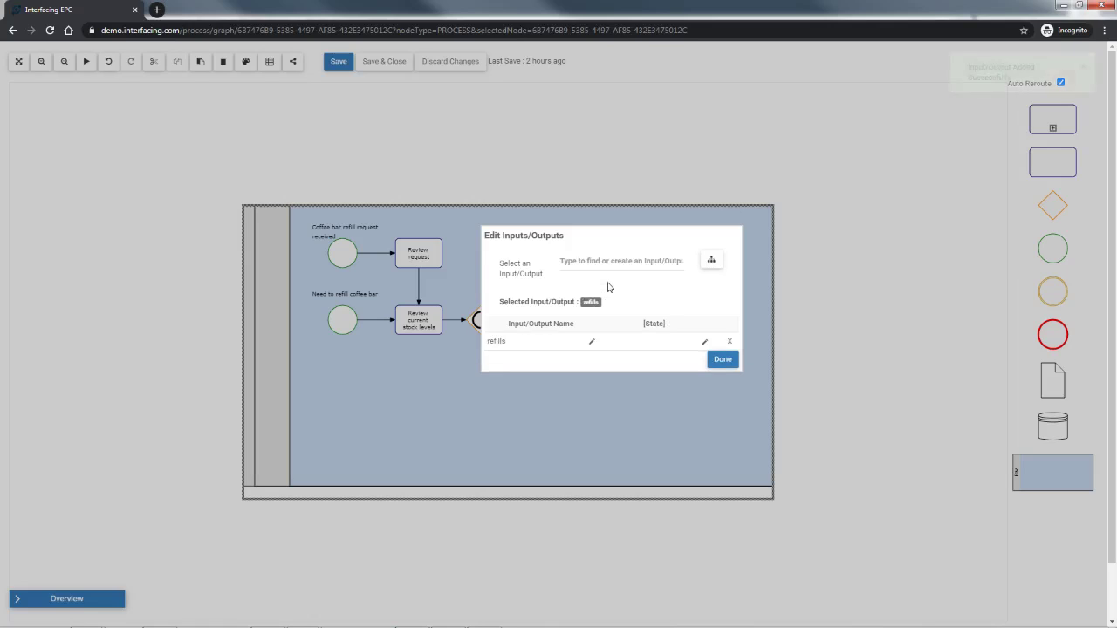
pyautogui.click(704, 342)
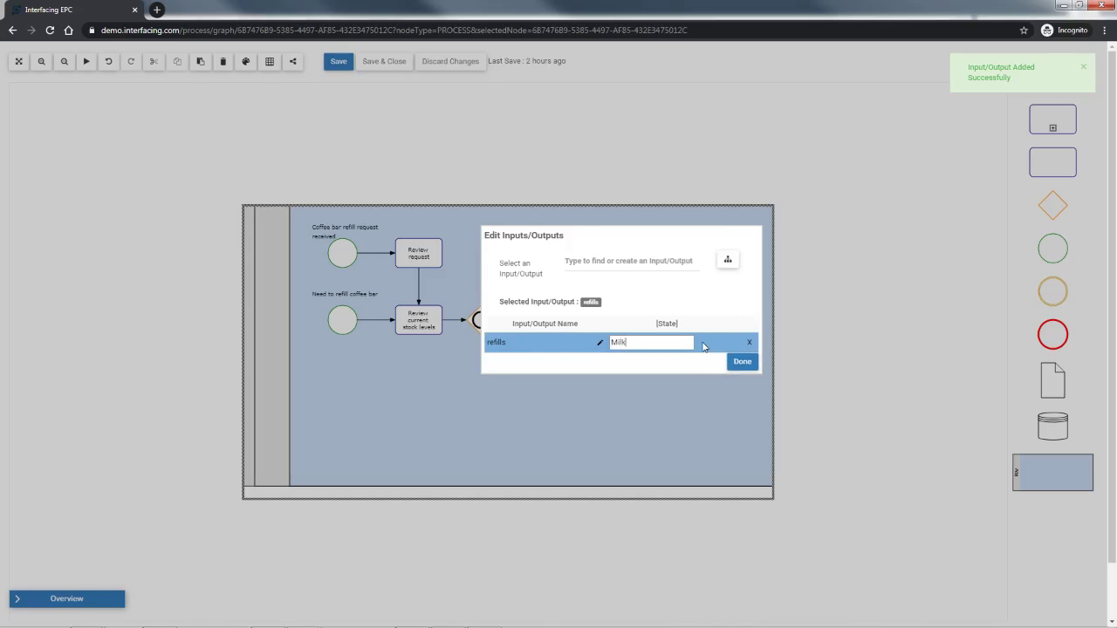
pyautogui.click(734, 361)
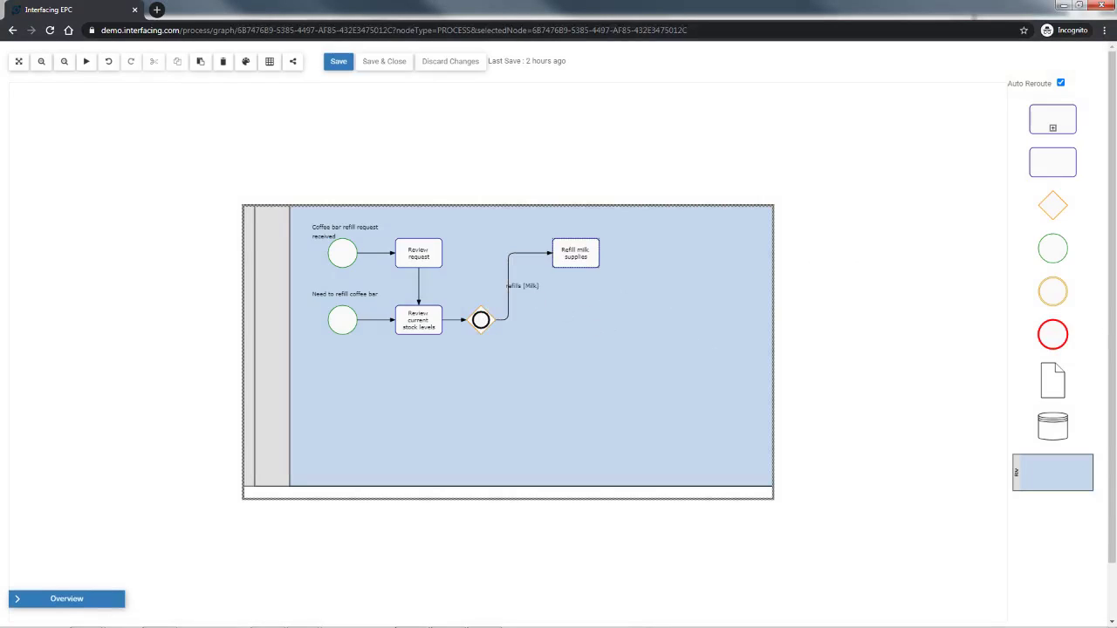
# - Add a task named "Refill coffee supplies" below "Refill milk supplies", level with the inclusive gateway
pyautogui.moveTo(1050, 160); pyautogui.dragTo(576, 323)
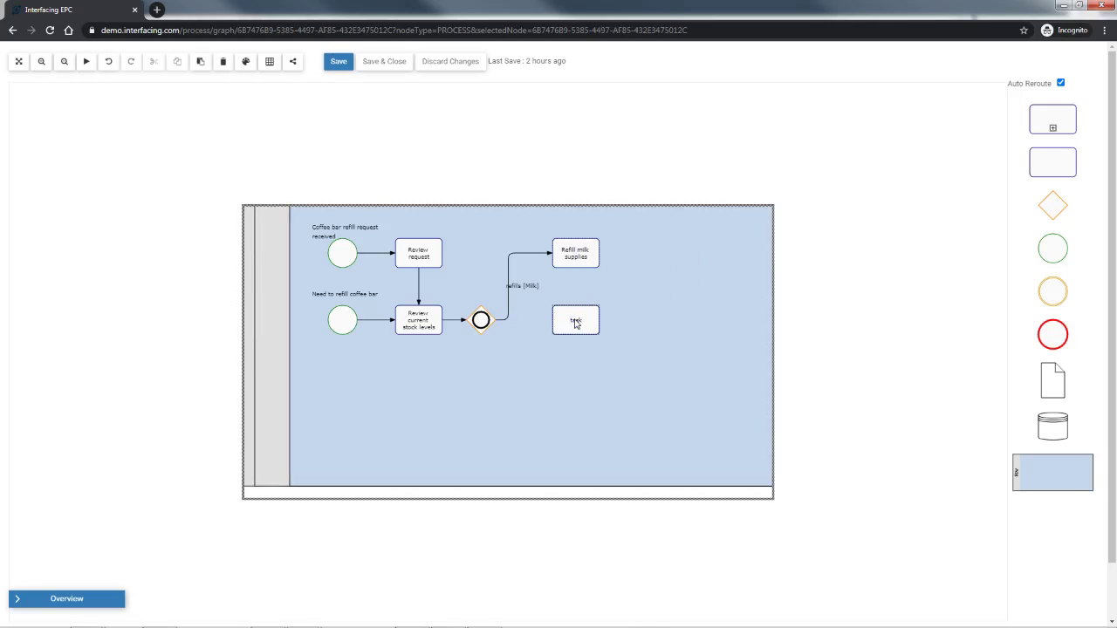
pyautogui.doubleClick(575, 322)
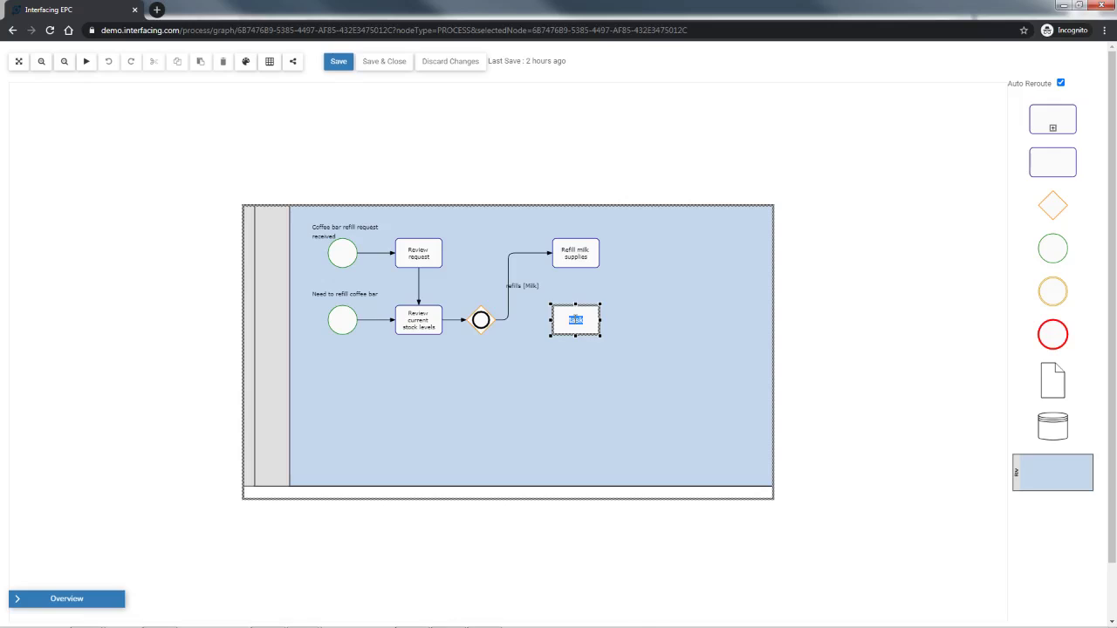
pyautogui.write('Refill')
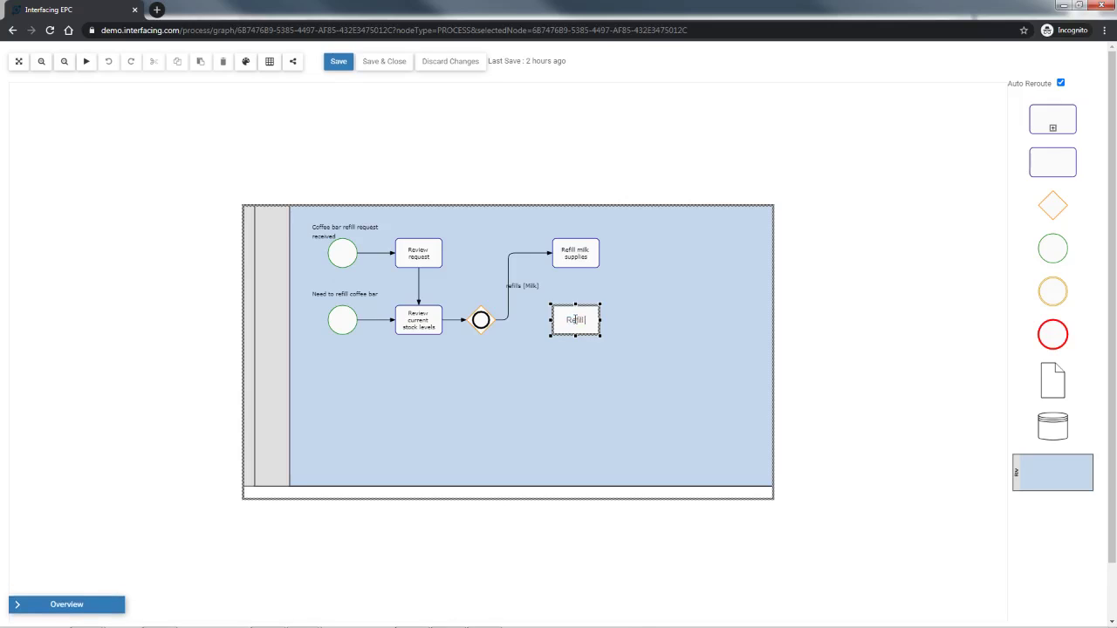
pyautogui.write(' coffee supplies')
pyautogui.press('Return')
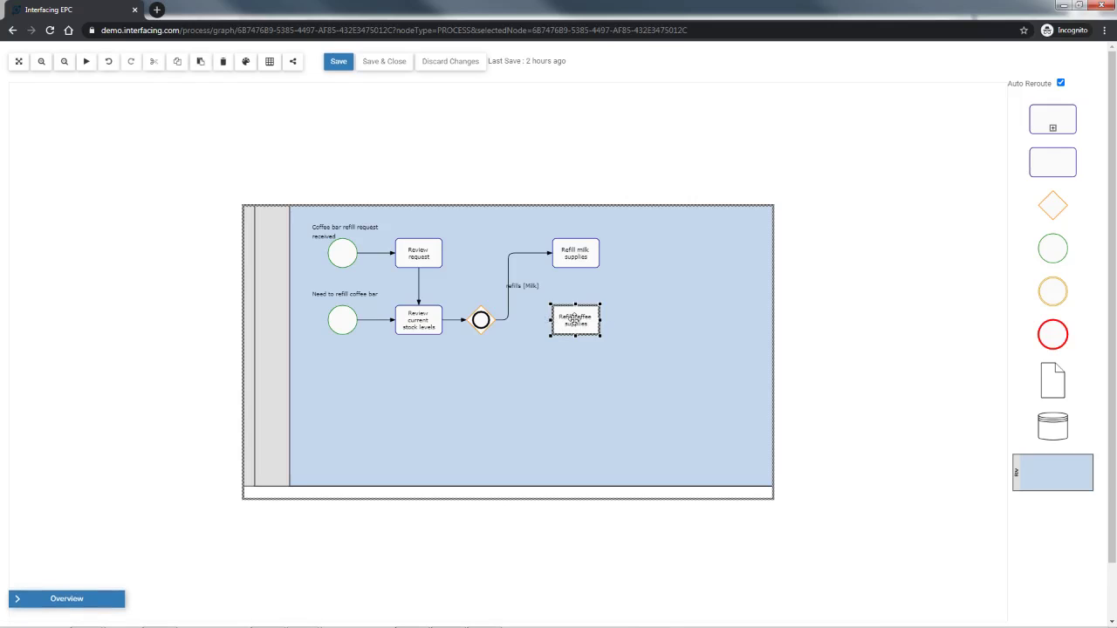
# - Add a task named "Refill cups" directly below "Refill coffee supplies"
pyautogui.moveTo(1057, 162); pyautogui.dragTo(577, 383)
pyautogui.doubleClick(577, 383)
pyautogui.write('Re')
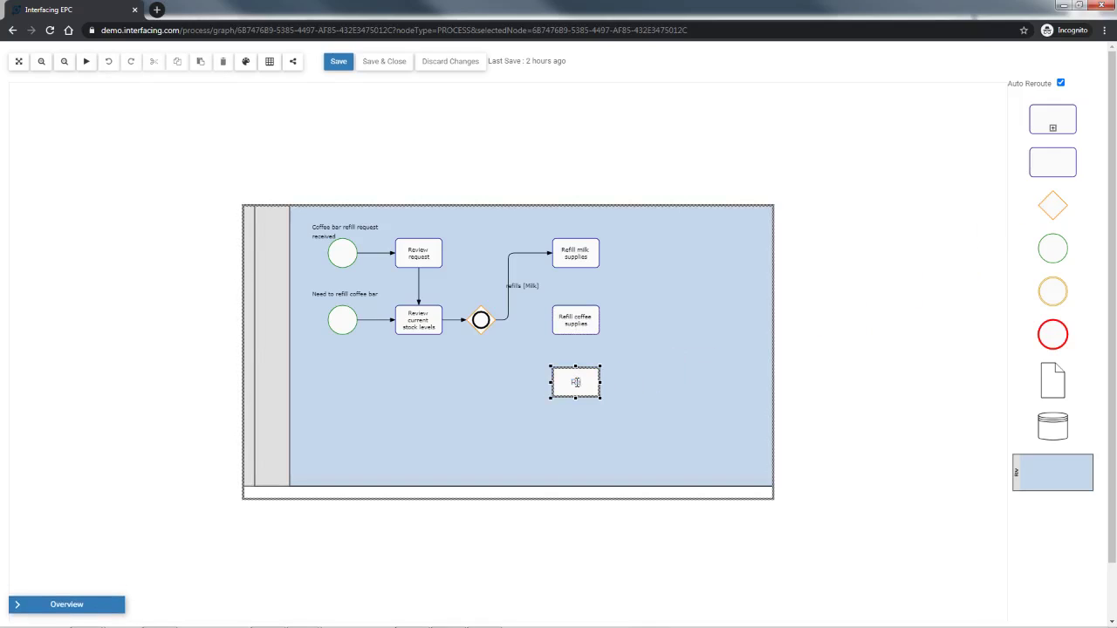
pyautogui.write('fill cups')
pyautogui.press('Return')
# - Connect the gateway to "Refill coffee supplies" and move the "refills [Milk]" label above the horizontal part of its connector
pyautogui.moveTo(487, 324); pyautogui.dragTo(559, 323)
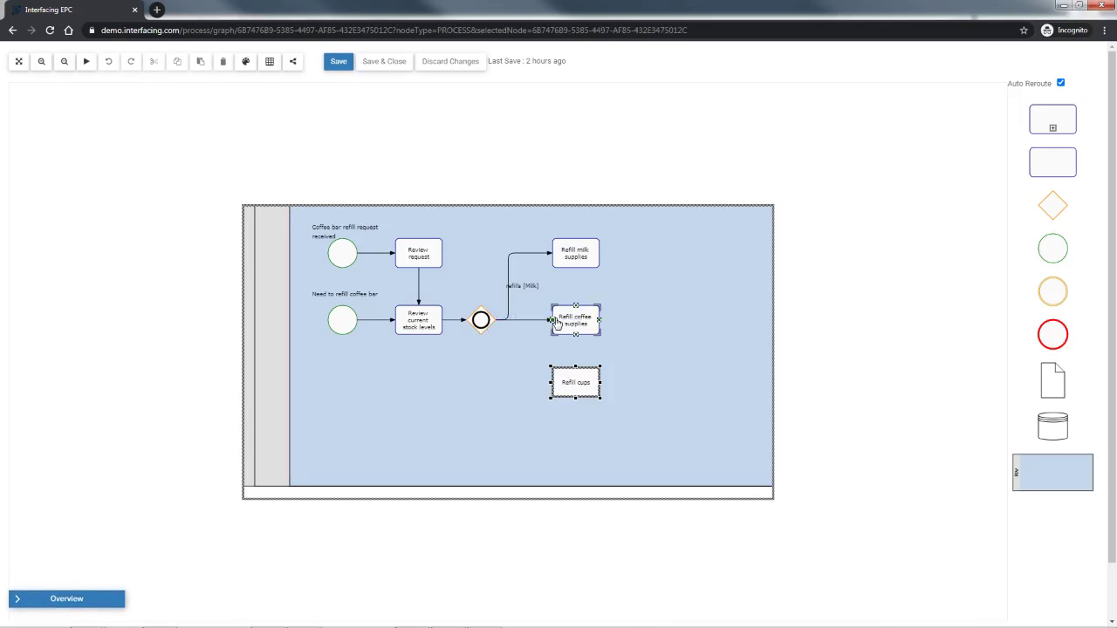
pyautogui.click(520, 288)
pyautogui.moveTo(518, 286); pyautogui.dragTo(518, 244)
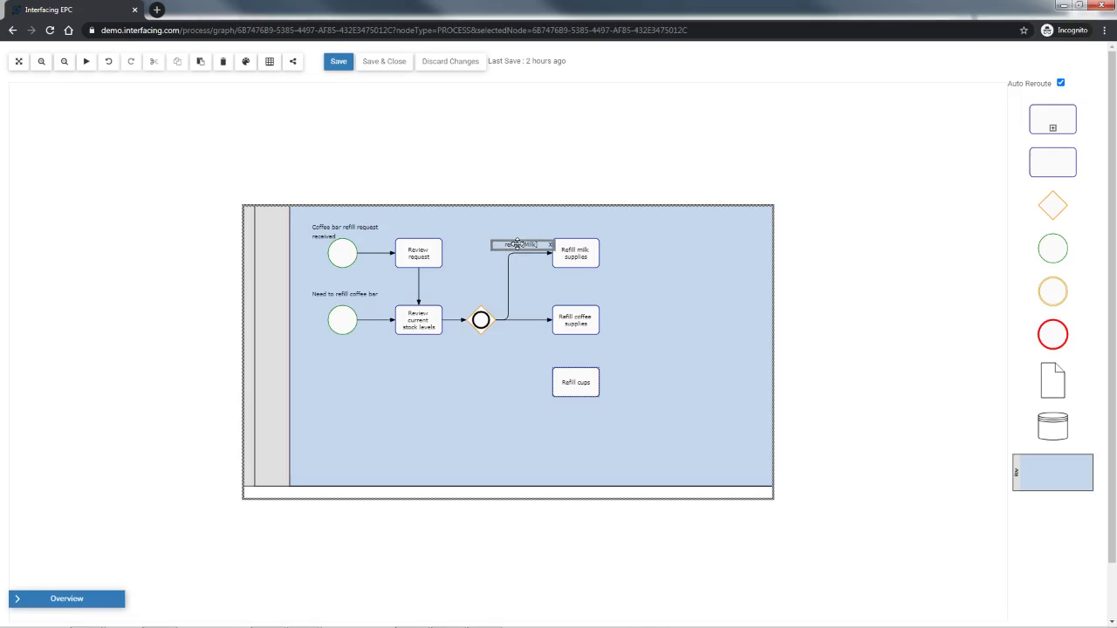
pyautogui.click(835, 260)
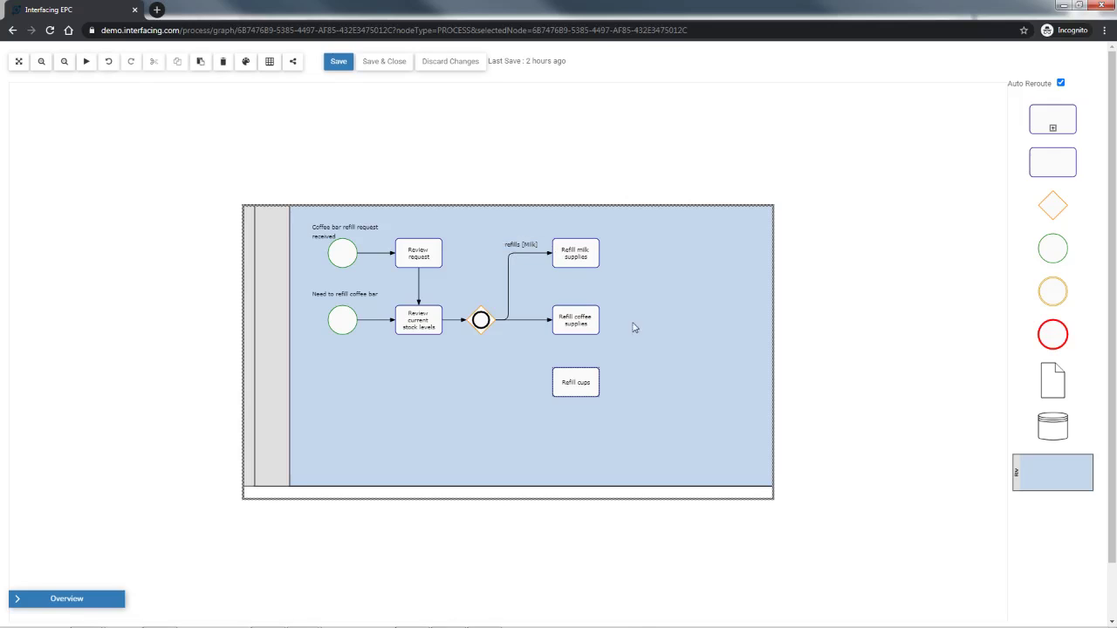
# - Assign the existing input/output "refills" with the state "coffee" to the gateway's "Refill coffee supplies" connector and nudge its label above the line
pyautogui.rightClick(537, 326)
pyautogui.click(552, 344)
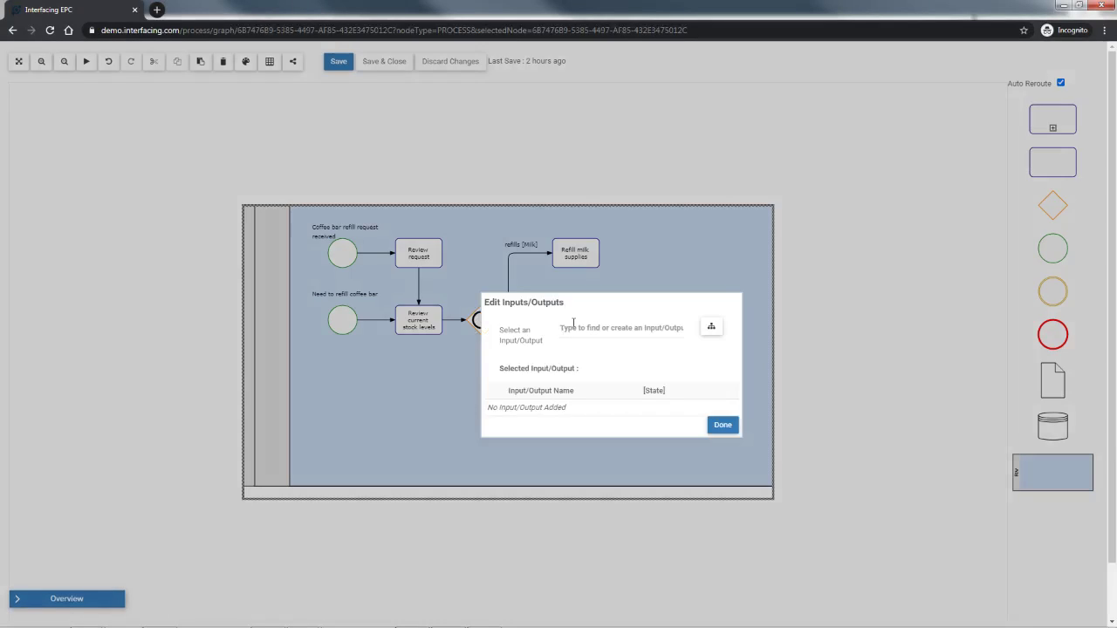
pyautogui.click(583, 331)
pyautogui.write('ref')
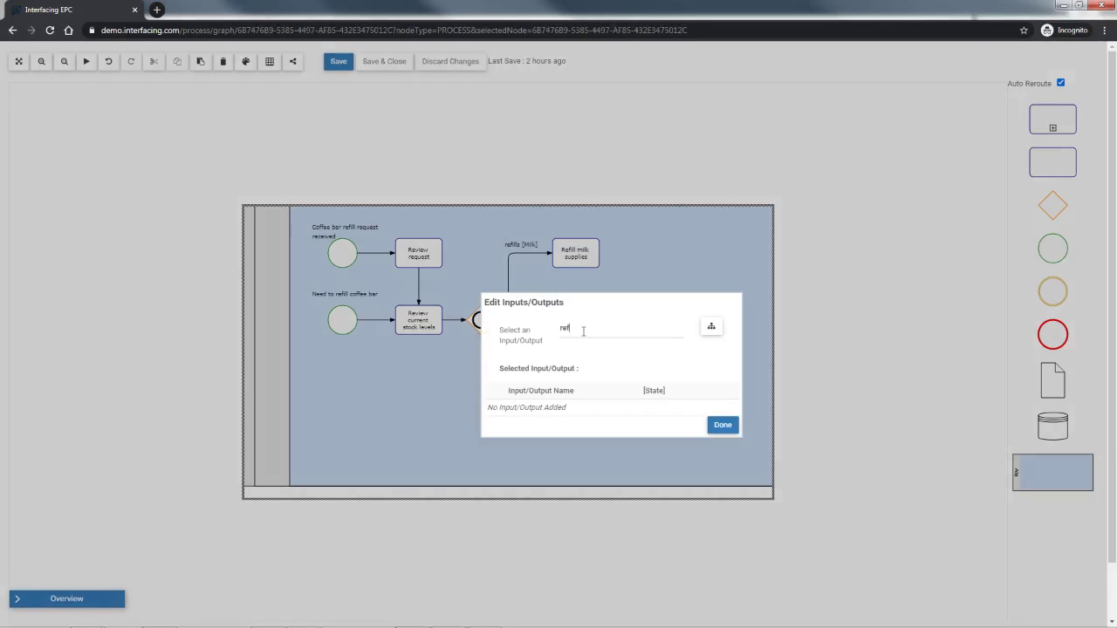
pyautogui.write('il')
pyautogui.click(588, 348)
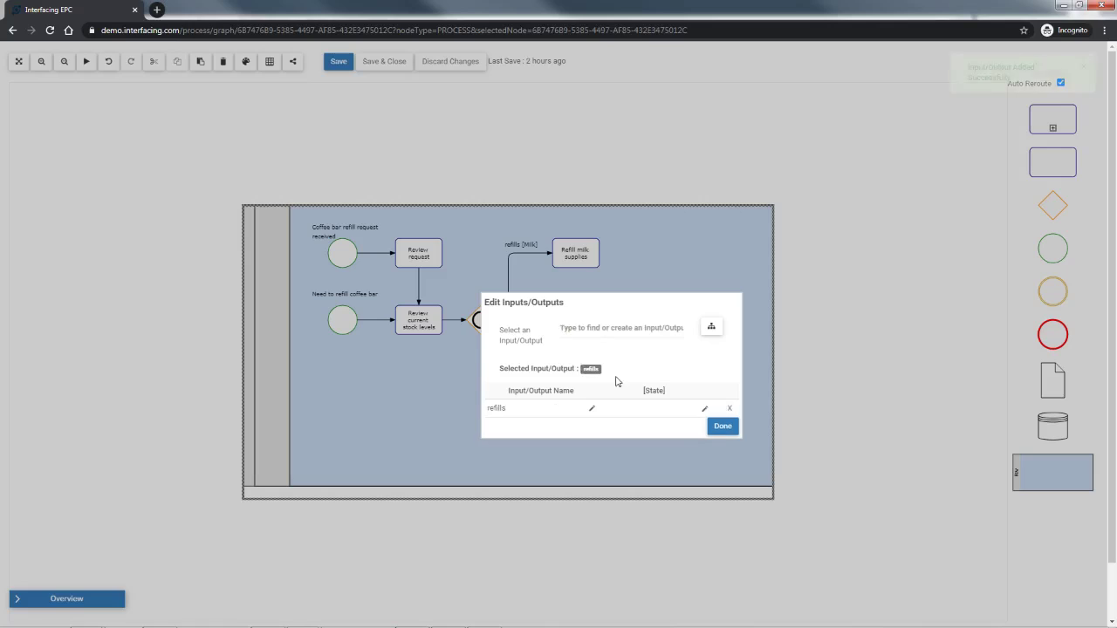
pyautogui.click(707, 411)
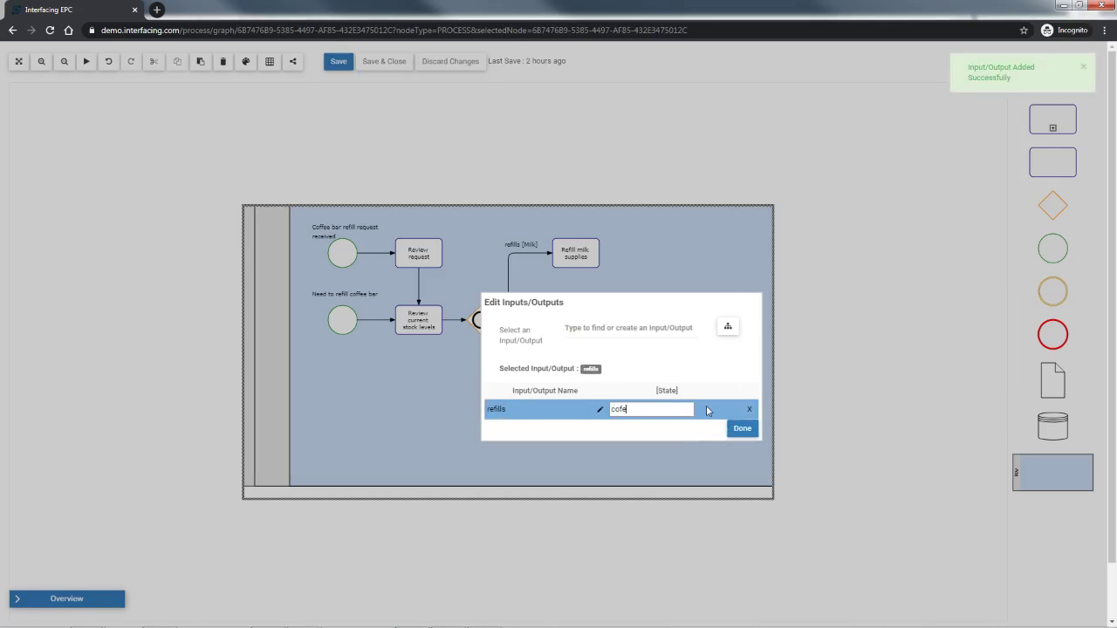
pyautogui.click(707, 412)
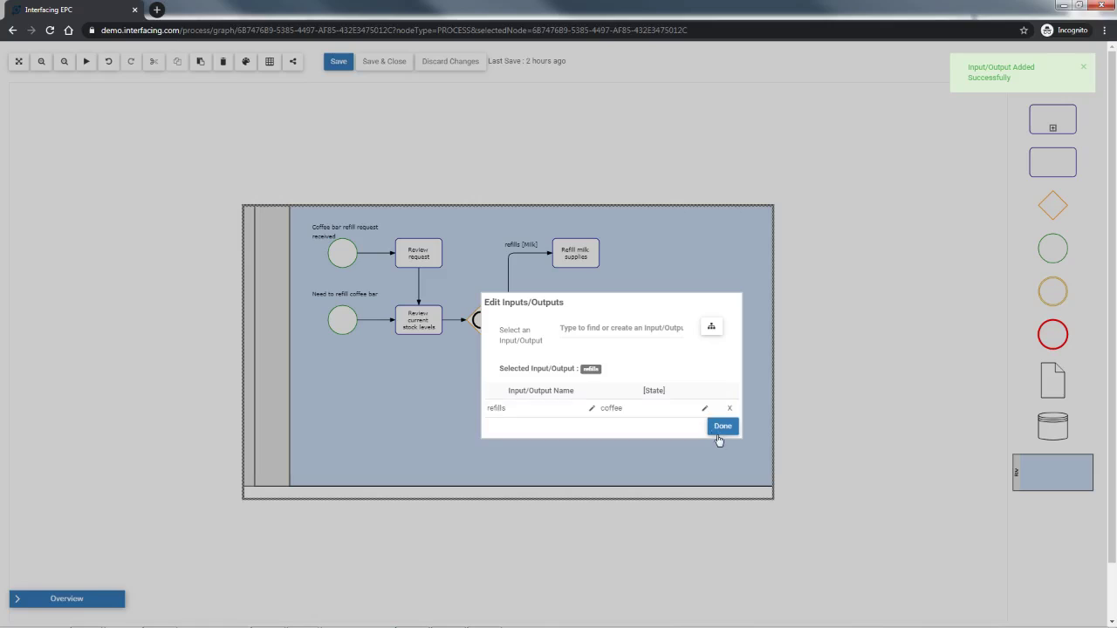
pyautogui.click(738, 429)
pyautogui.moveTo(523, 318); pyautogui.dragTo(530, 314)
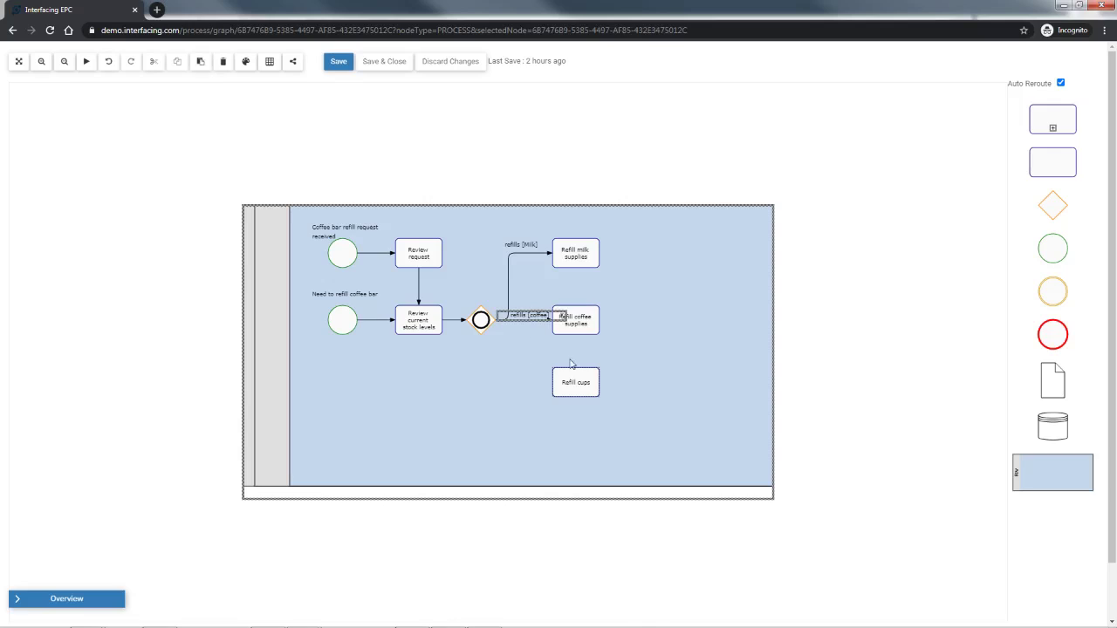
pyautogui.click(893, 334)
# - Connect the gateway to the "Refill cups" task
pyautogui.click(504, 323)
pyautogui.moveTo(504, 324); pyautogui.dragTo(555, 389)
pyautogui.click(541, 386)
pyautogui.click(540, 384)
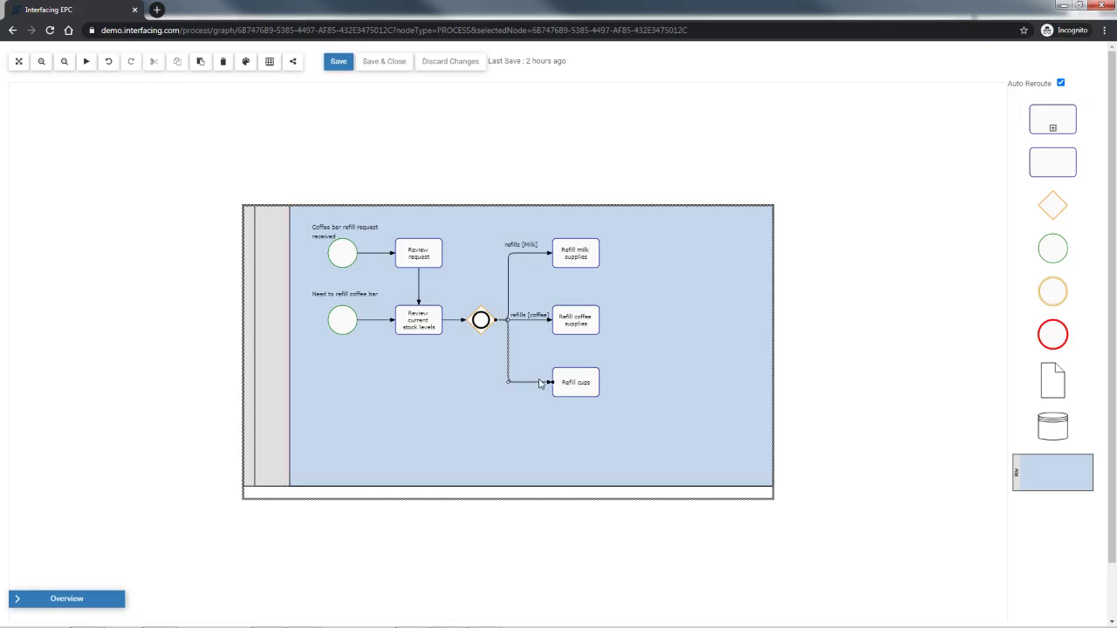
# - Assign the existing input/output "refills" with the state "cups" to the "Refill cups" connector and move its label down near the horizontal segment
pyautogui.rightClick(540, 384)
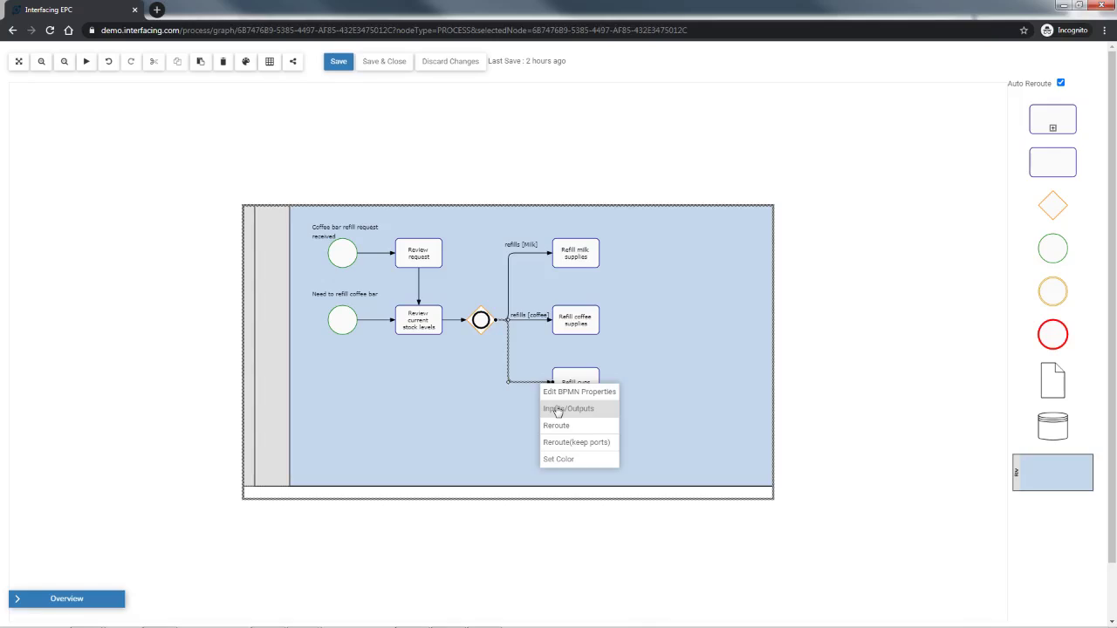
pyautogui.click(557, 408)
pyautogui.click(603, 330)
pyautogui.write('ref')
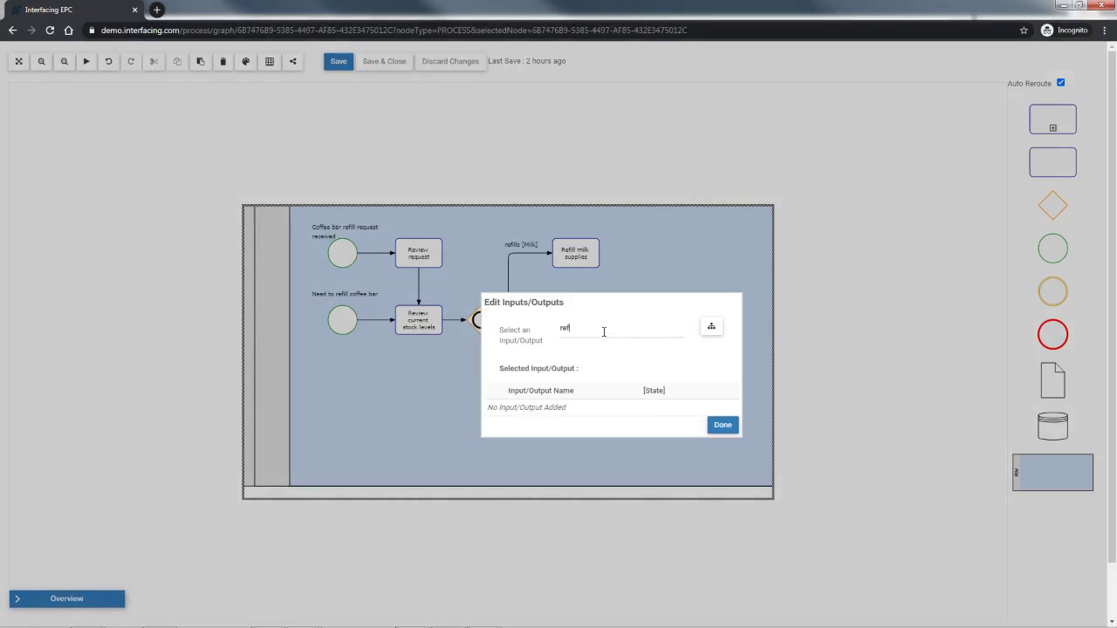
pyautogui.click(601, 349)
pyautogui.click(703, 408)
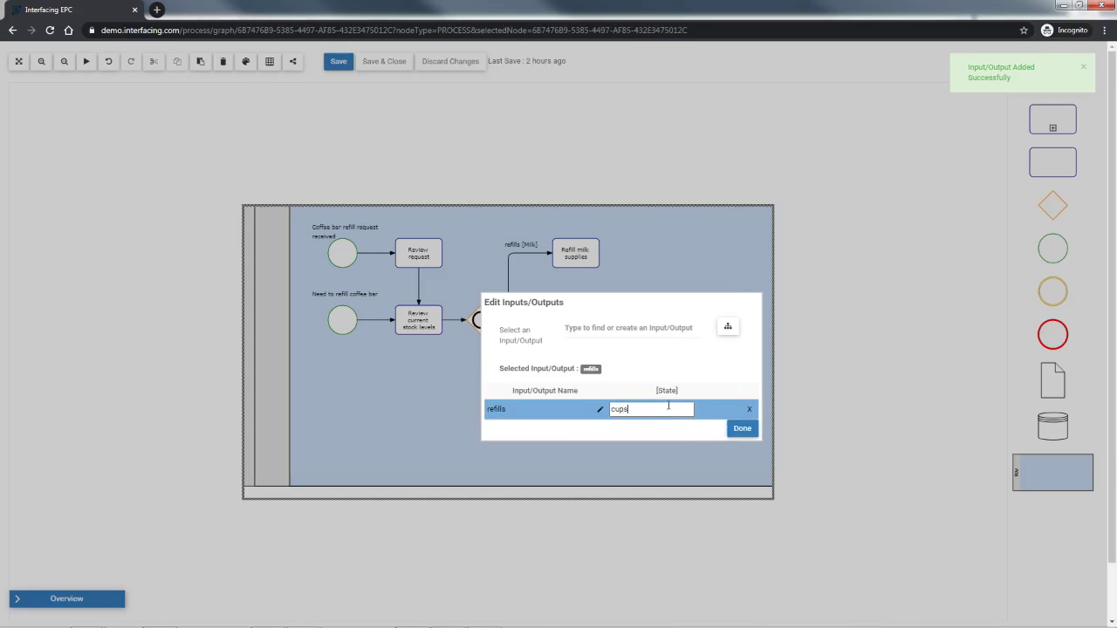
pyautogui.press('Return')
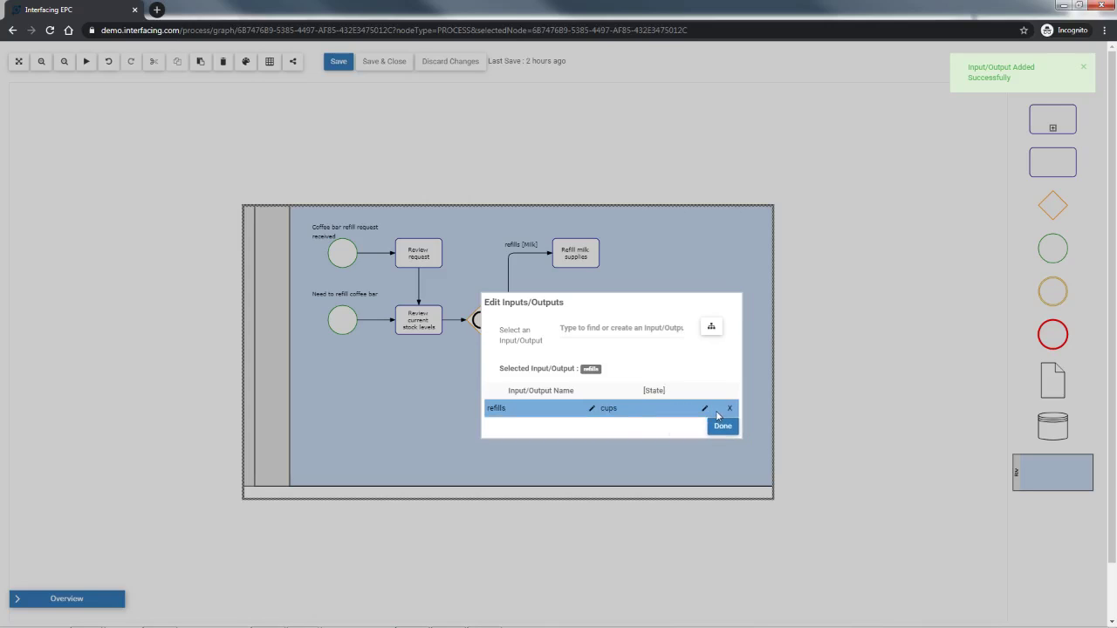
pyautogui.click(722, 426)
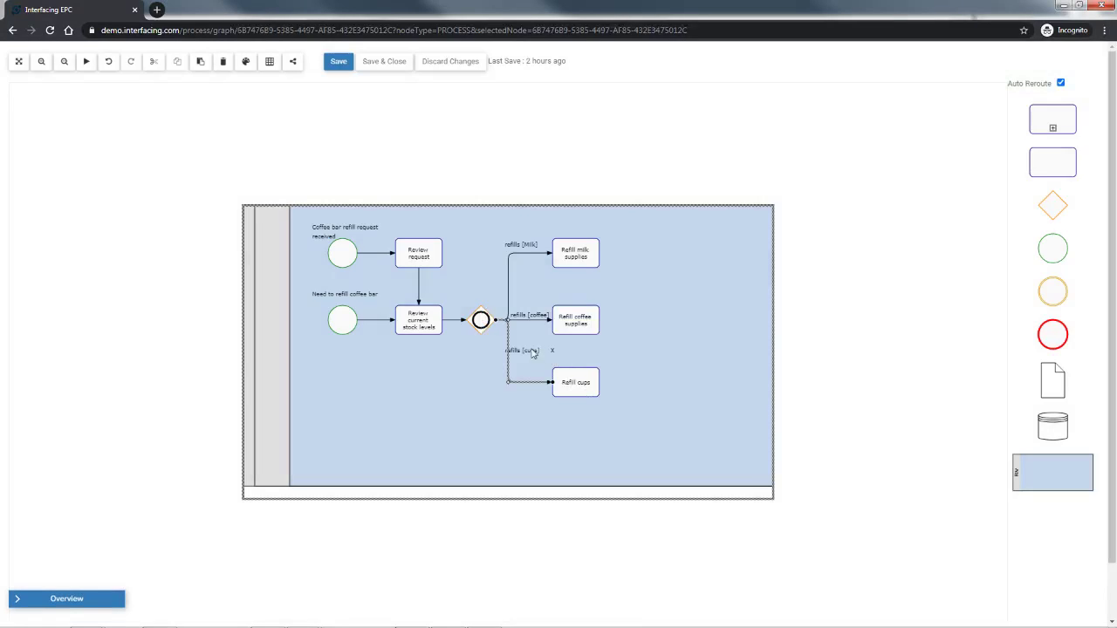
pyautogui.moveTo(526, 349); pyautogui.dragTo(528, 373)
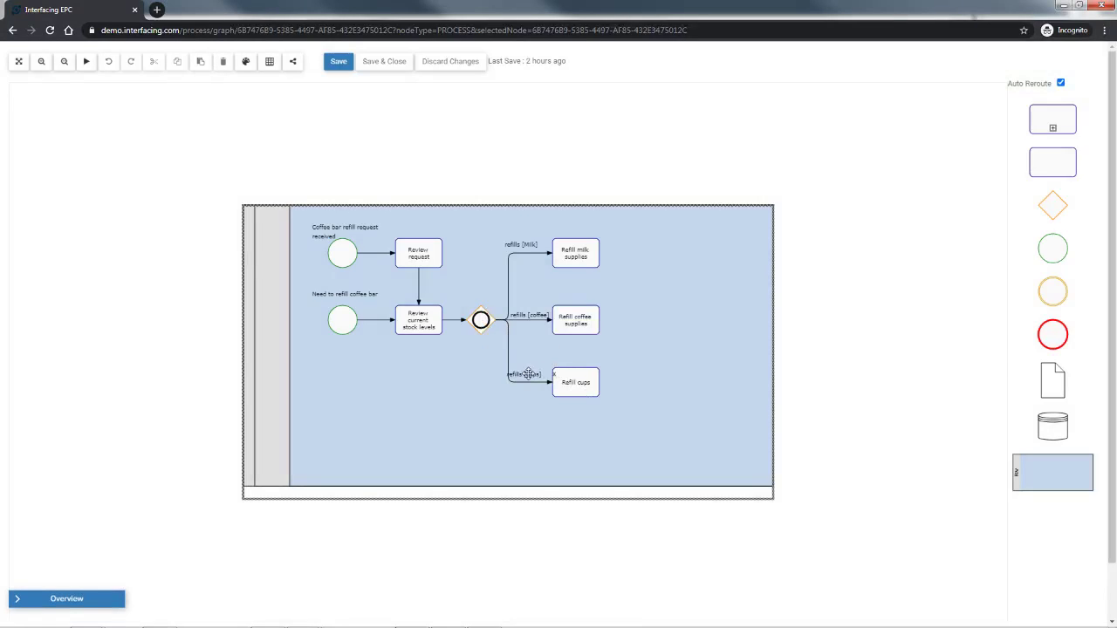
pyautogui.click(862, 338)
# - Save the process map and move the displaced "refills [Milk]" label back above the connector to "Refill milk supplies"
pyautogui.click(340, 61)
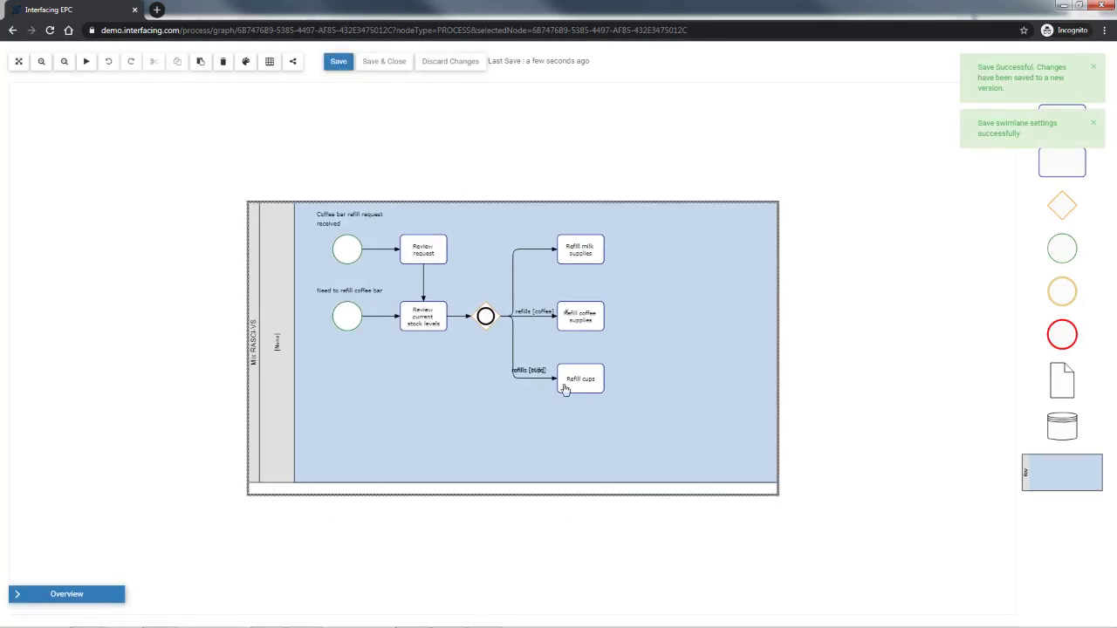
pyautogui.moveTo(539, 376); pyautogui.dragTo(539, 246)
pyautogui.click(870, 332)
# - Add an end event beyond "Refill coffee supplies" and connect all three refill tasks to it
pyautogui.moveTo(1066, 337); pyautogui.dragTo(662, 325)
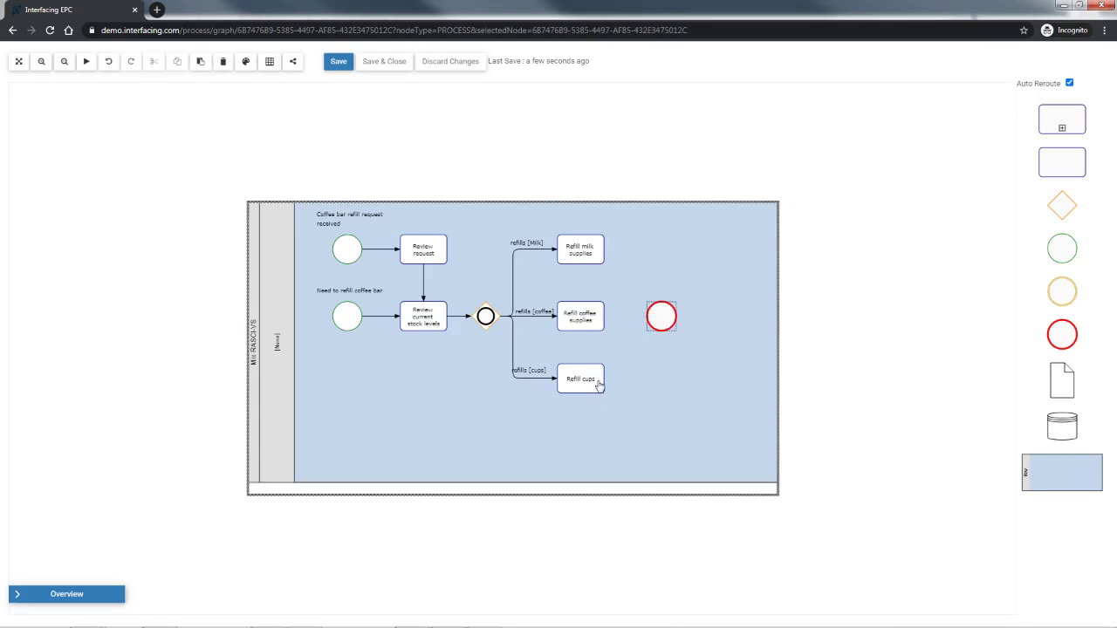
pyautogui.moveTo(602, 384); pyautogui.dragTo(660, 332)
pyautogui.moveTo(593, 316); pyautogui.dragTo(653, 319)
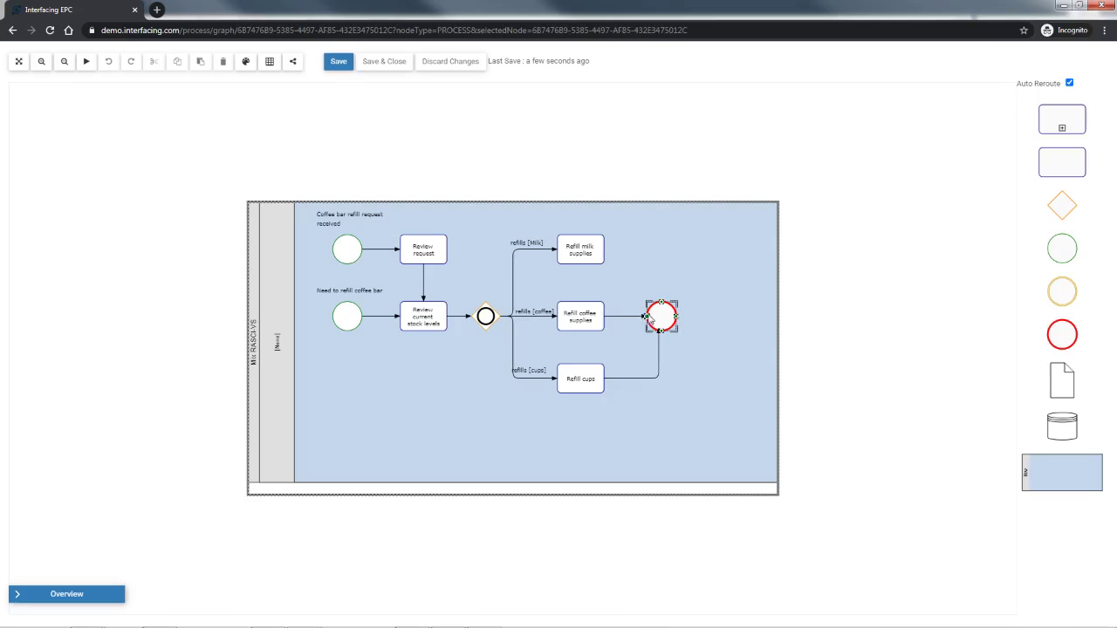
pyautogui.moveTo(604, 251); pyautogui.dragTo(673, 314)
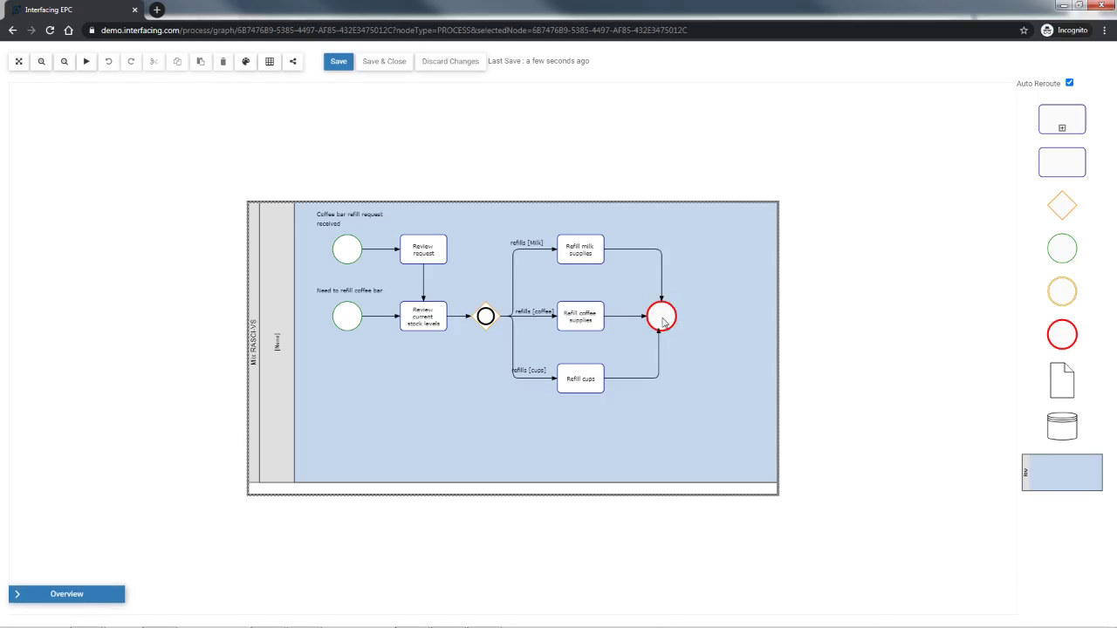
# - Name the end event "Coffee bar refilled" with its label placed over the circle, and save the process map
pyautogui.write('Coffee b')
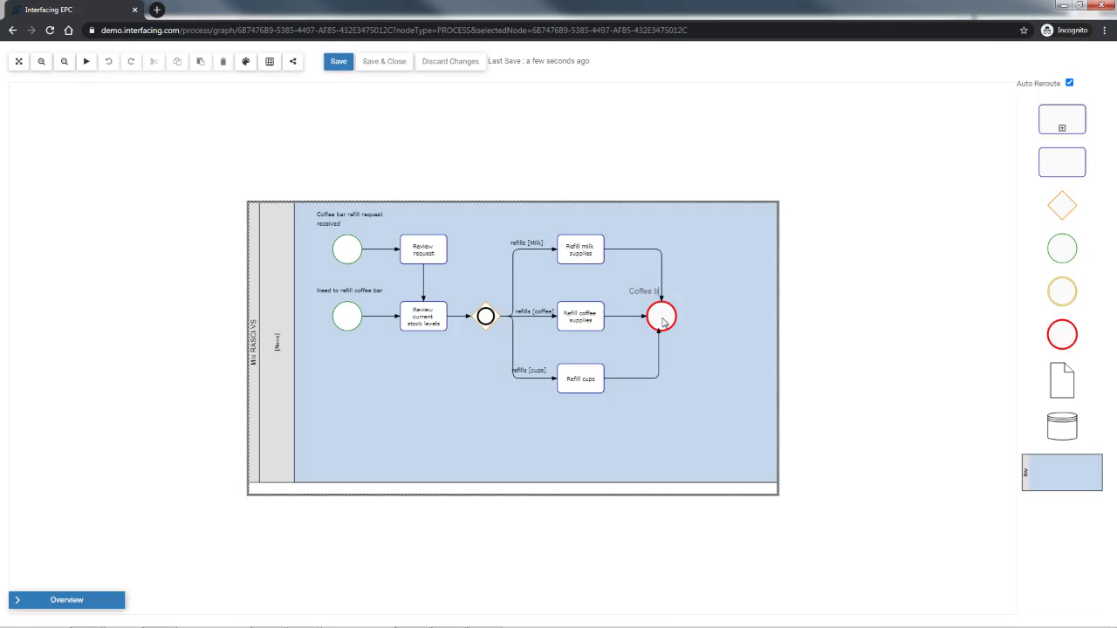
pyautogui.write('ar refilled')
pyautogui.press('Return')
pyautogui.moveTo(638, 290)
pyautogui.mouseDown()
pyautogui.moveTo(698, 316)
pyautogui.moveTo(659, 316)
pyautogui.mouseUp()
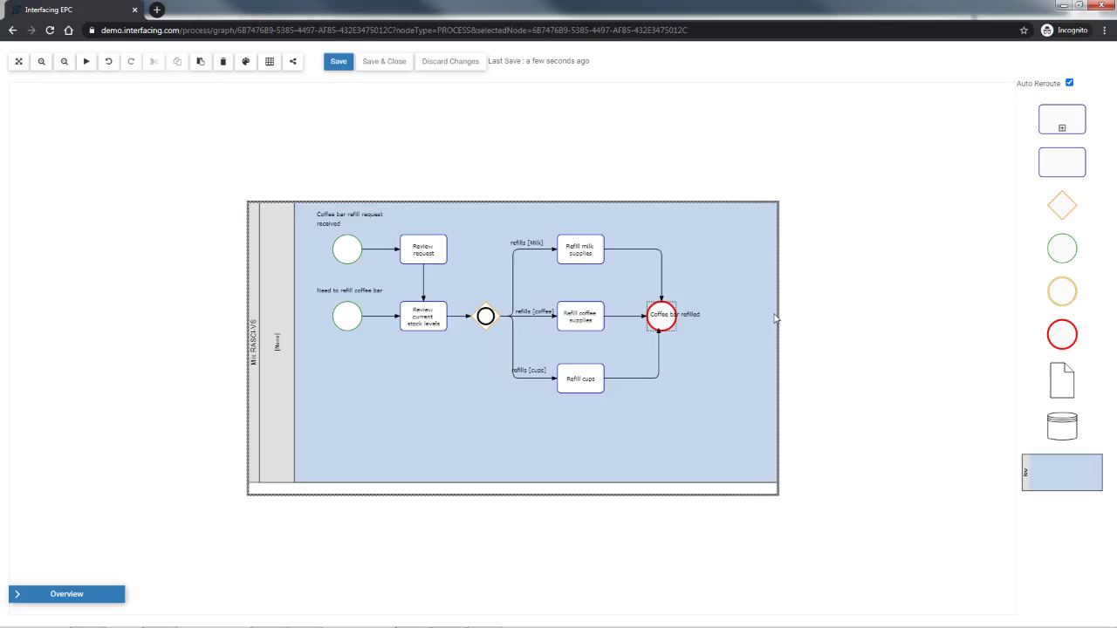
pyautogui.click(347, 63)
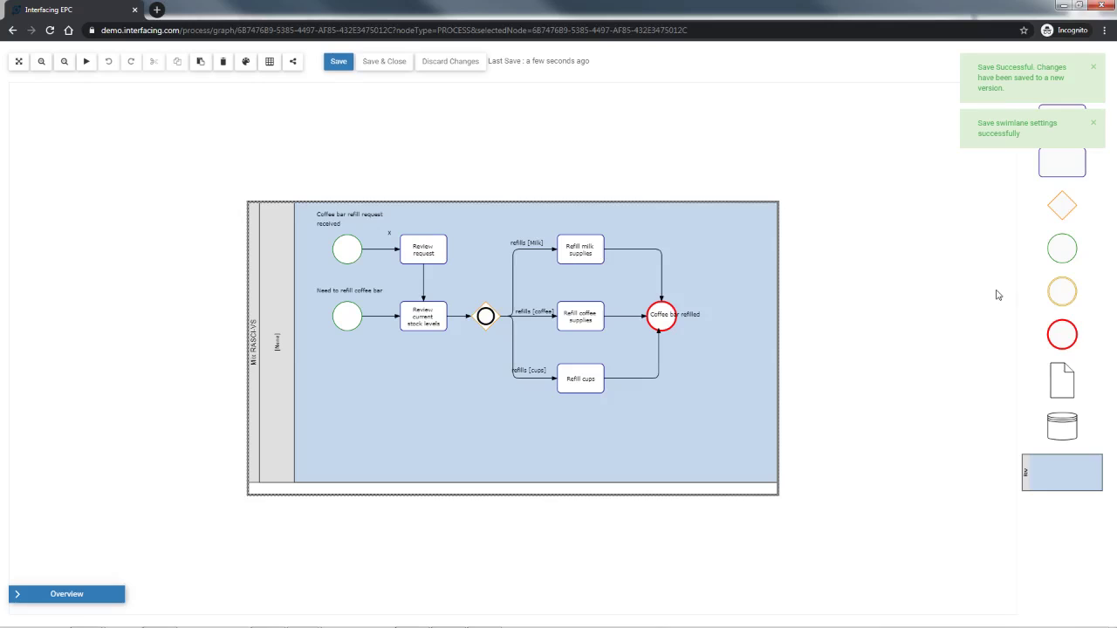
# - Add a second end event centred below "Review current stock levels" and connect that task to it
pyautogui.moveTo(1063, 335); pyautogui.dragTo(422, 397)
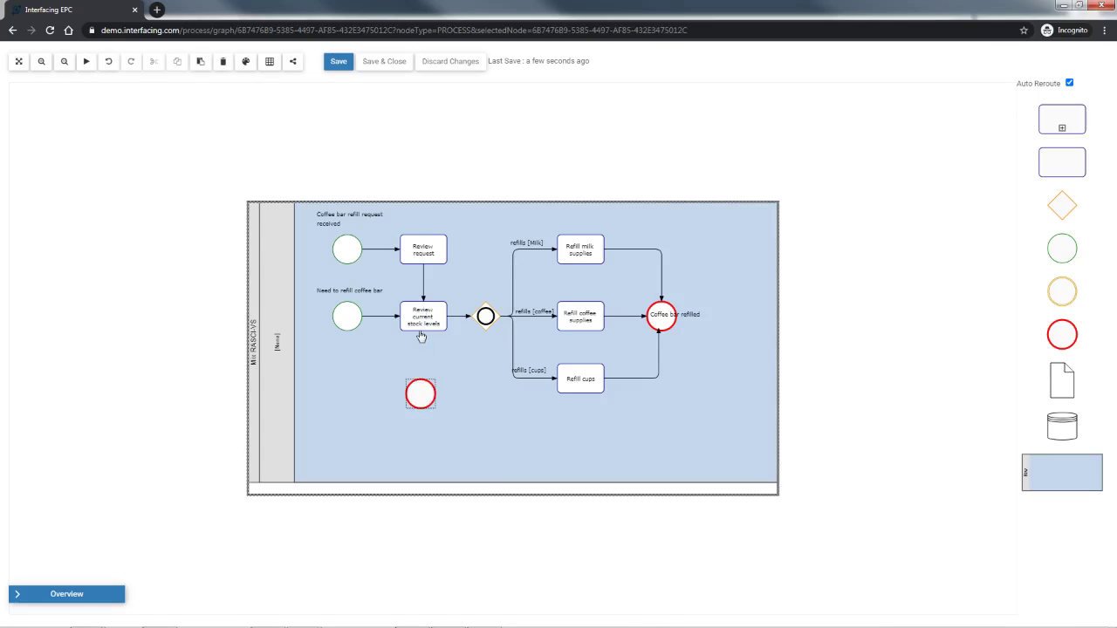
pyautogui.click(419, 395)
pyautogui.moveTo(420, 393); pyautogui.dragTo(423, 388)
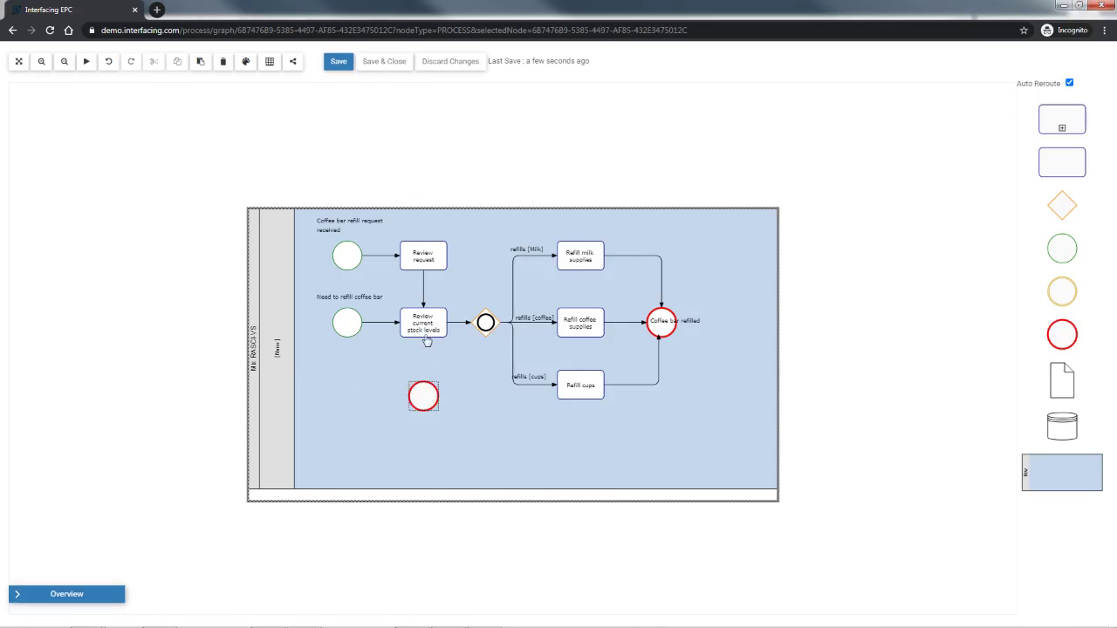
pyautogui.moveTo(427, 341); pyautogui.dragTo(429, 392)
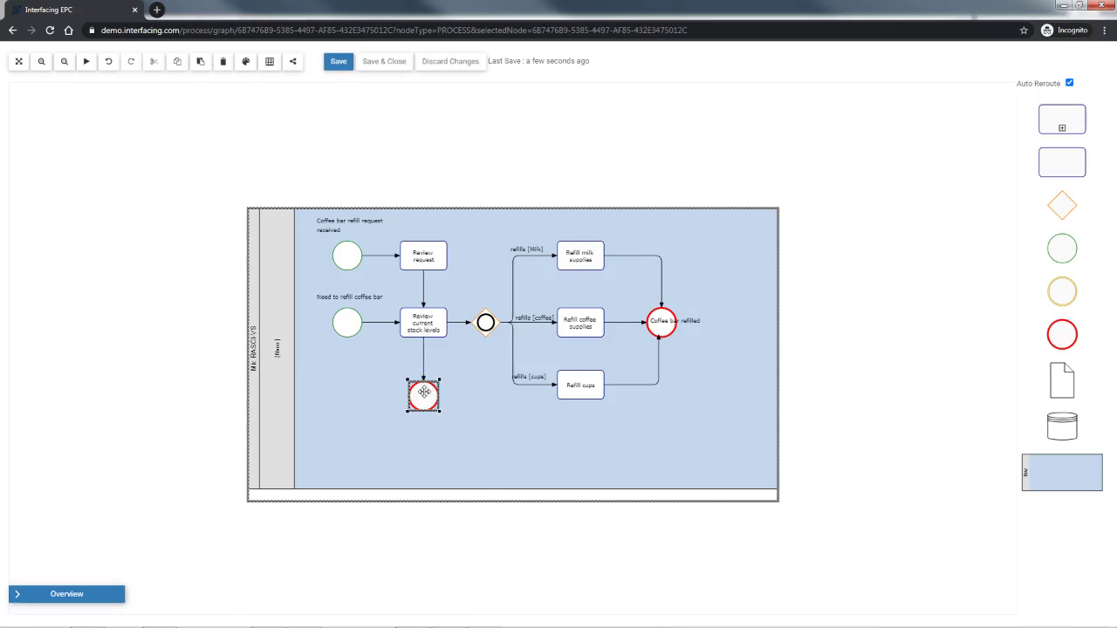
# - Name the end event below "Review current stock levels" "Link to procurement process"
pyautogui.rightClick(425, 396)
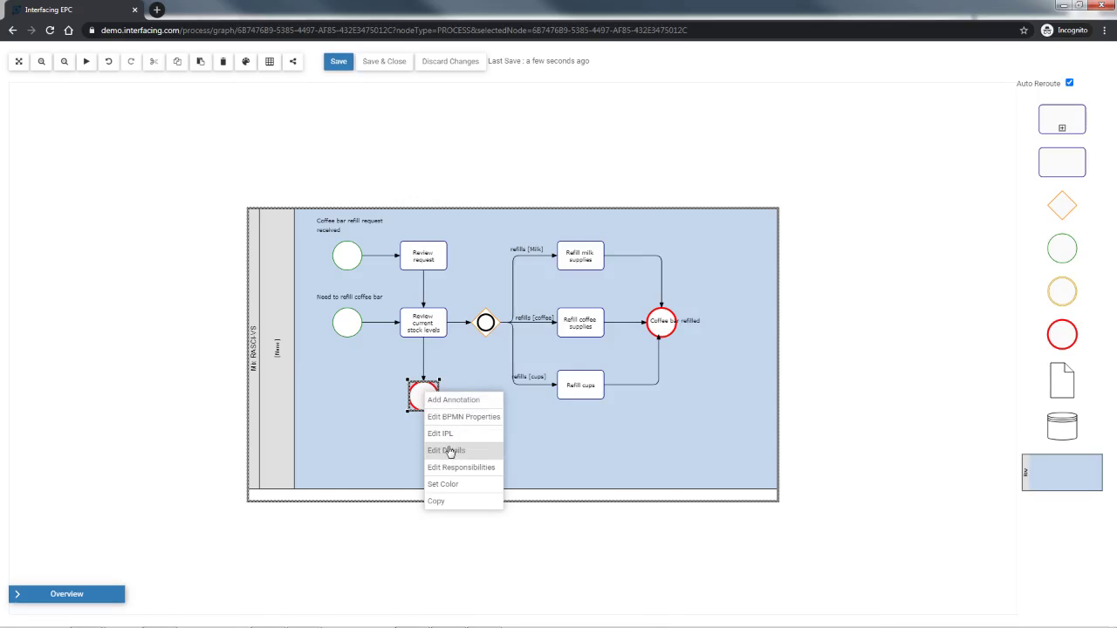
pyautogui.click(425, 394)
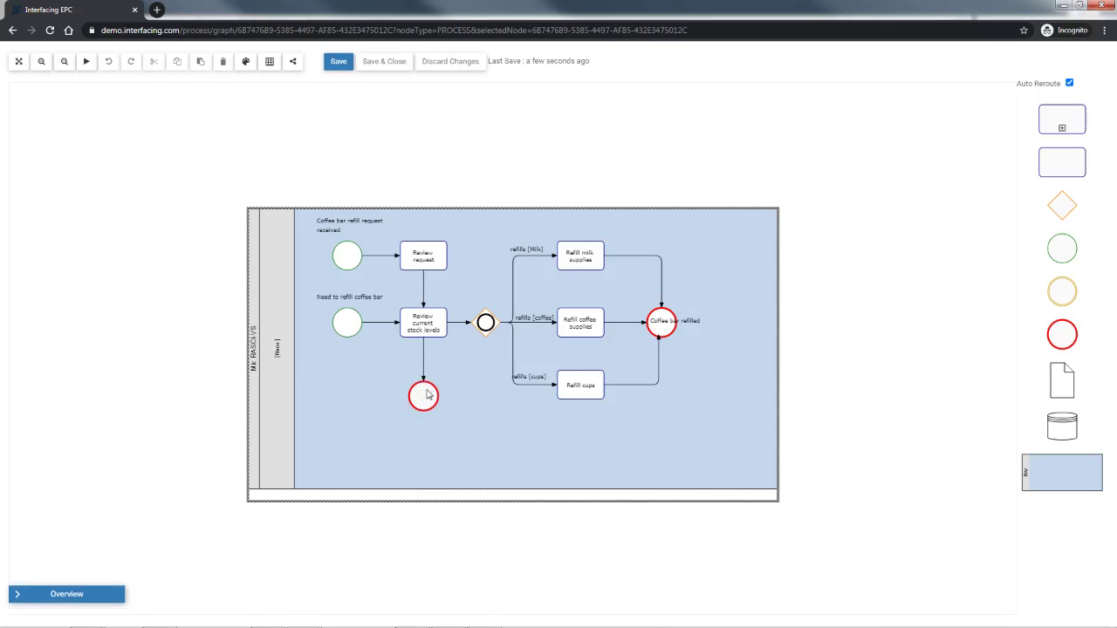
pyautogui.write('Link to')
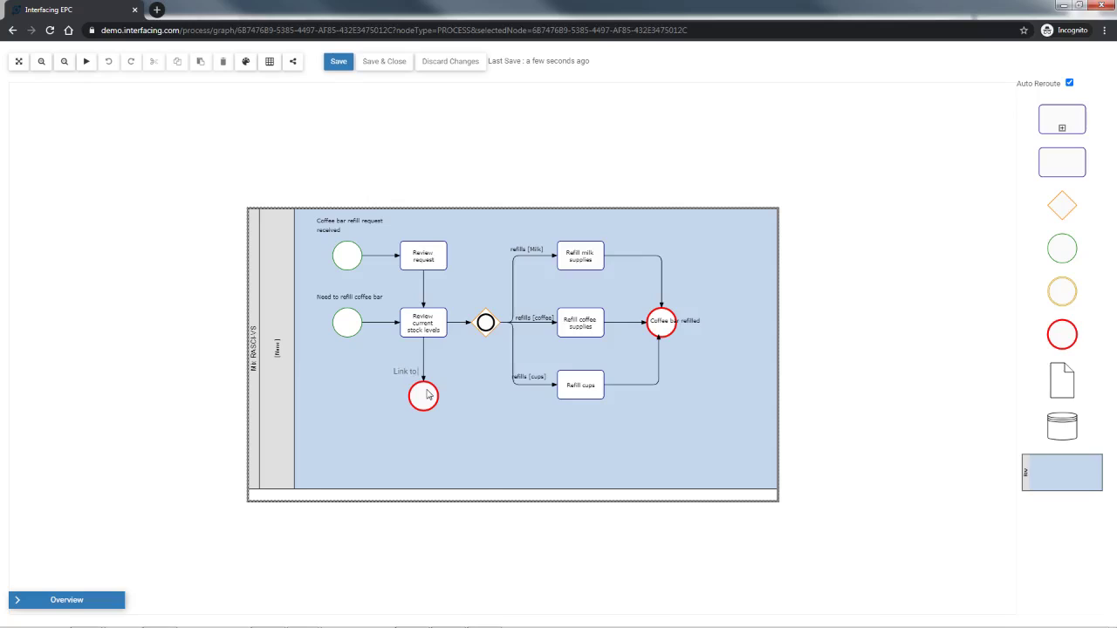
pyautogui.write(' procurement process')
pyautogui.press('Return')
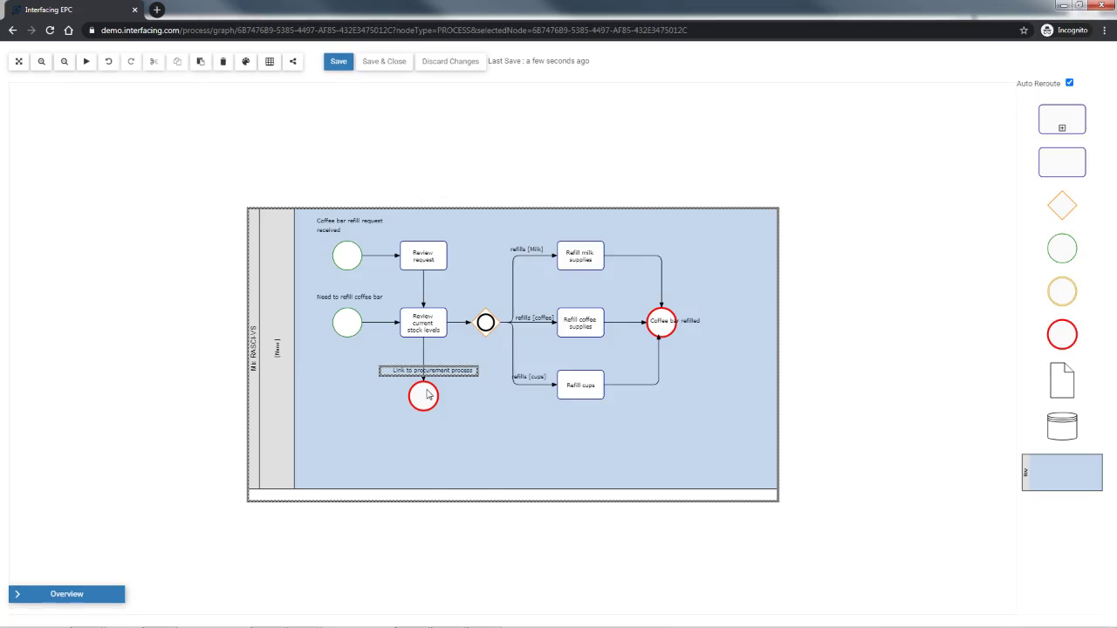
# - Place the "Link to procurement process" label over its end event and save the process map
pyautogui.click(440, 391)
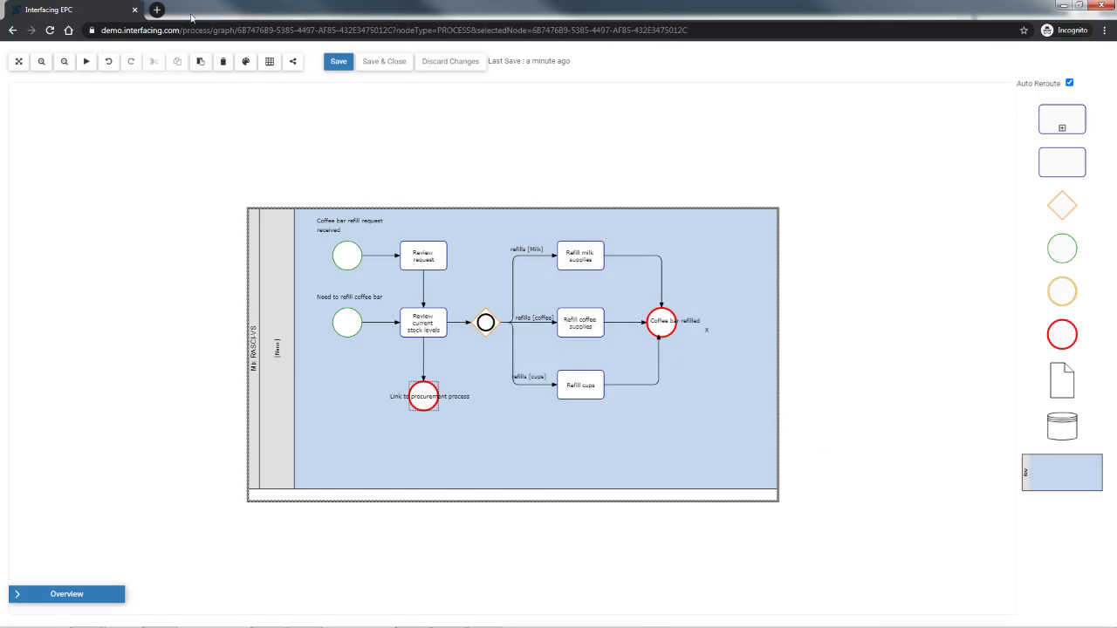
pyautogui.click(334, 62)
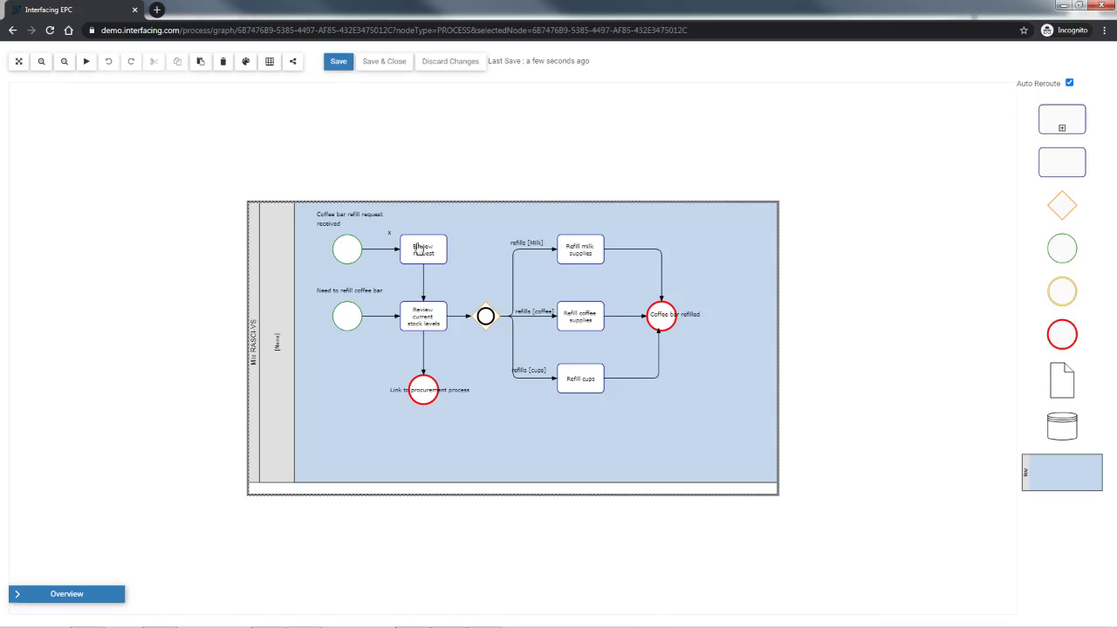
# - Add an inter-process link on the "Coffee bar refill request received" start event to "Refills requested" in the "Prepare beverage order" process
pyautogui.rightClick(346, 256)
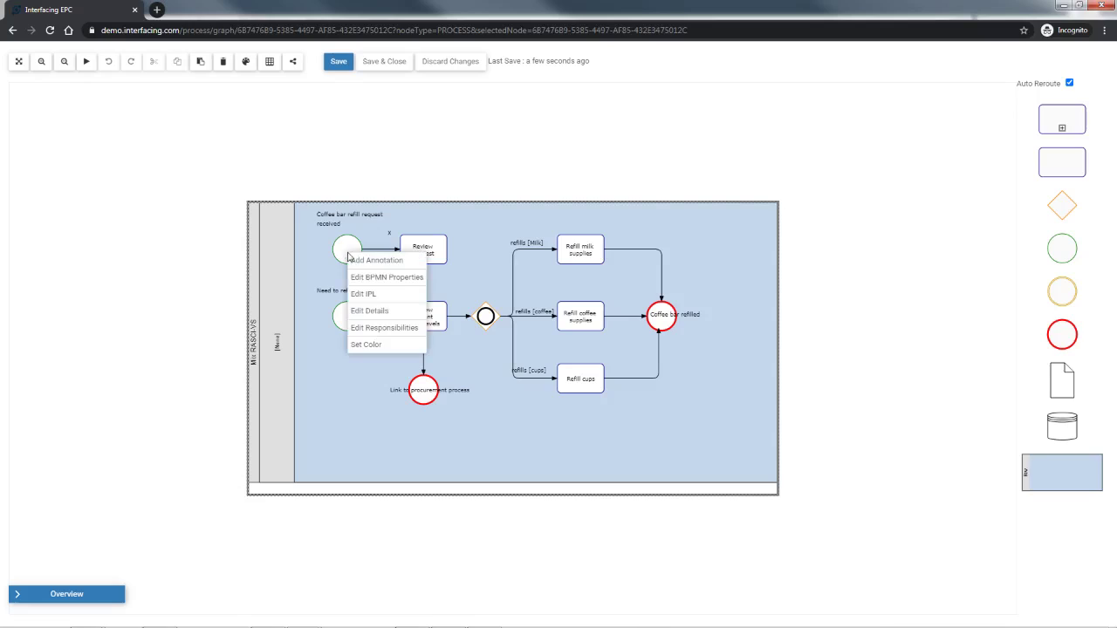
pyautogui.click(372, 297)
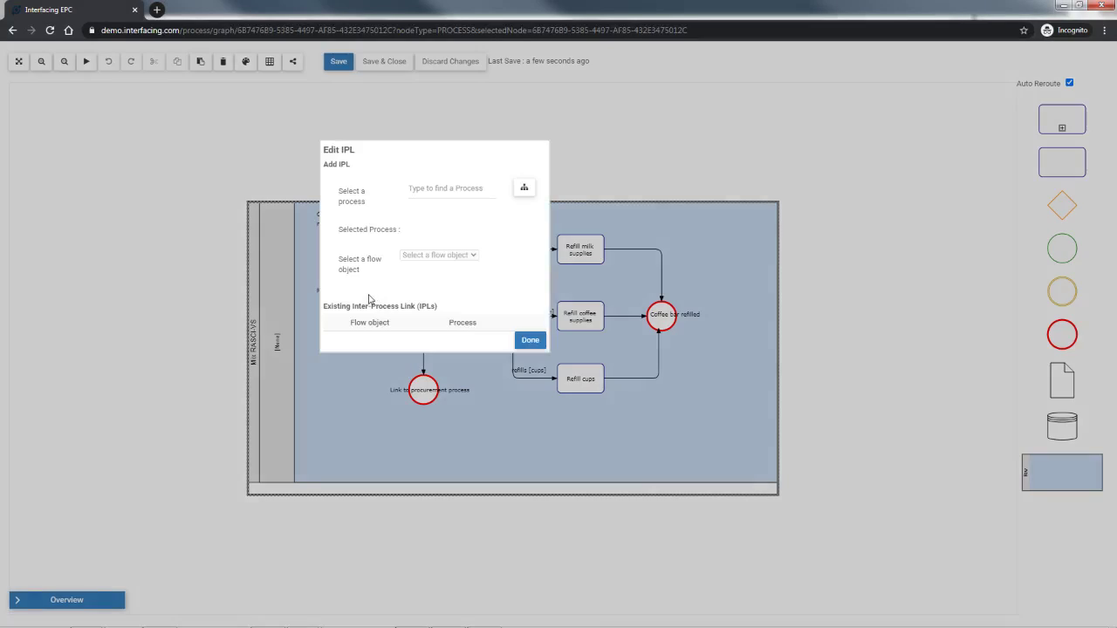
pyautogui.click(435, 186)
pyautogui.write('prepar')
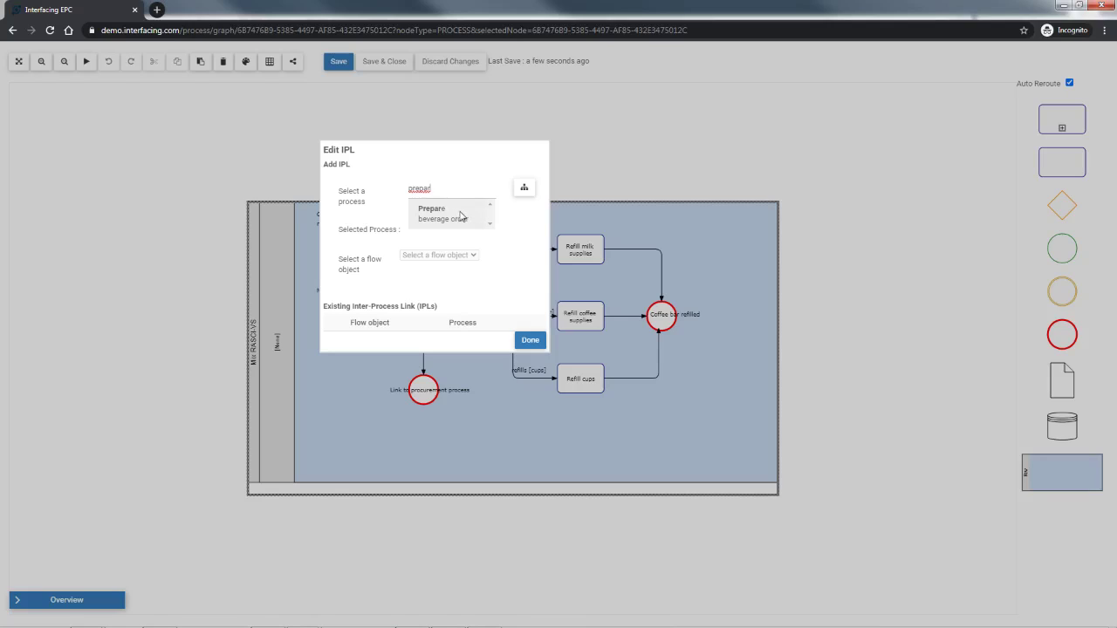
pyautogui.click(520, 189)
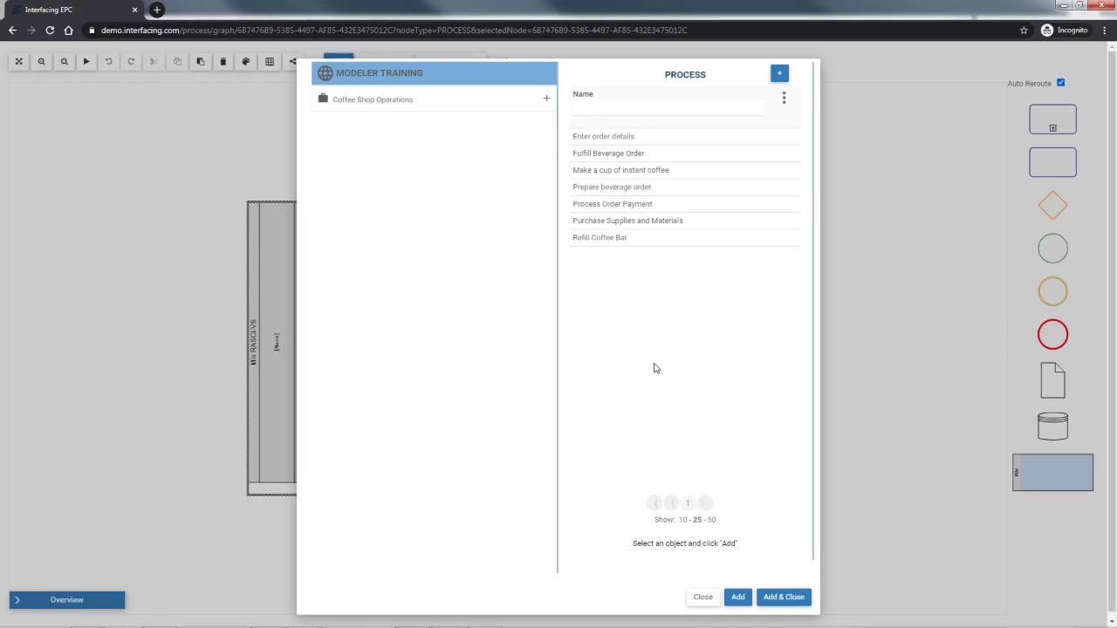
pyautogui.click(712, 598)
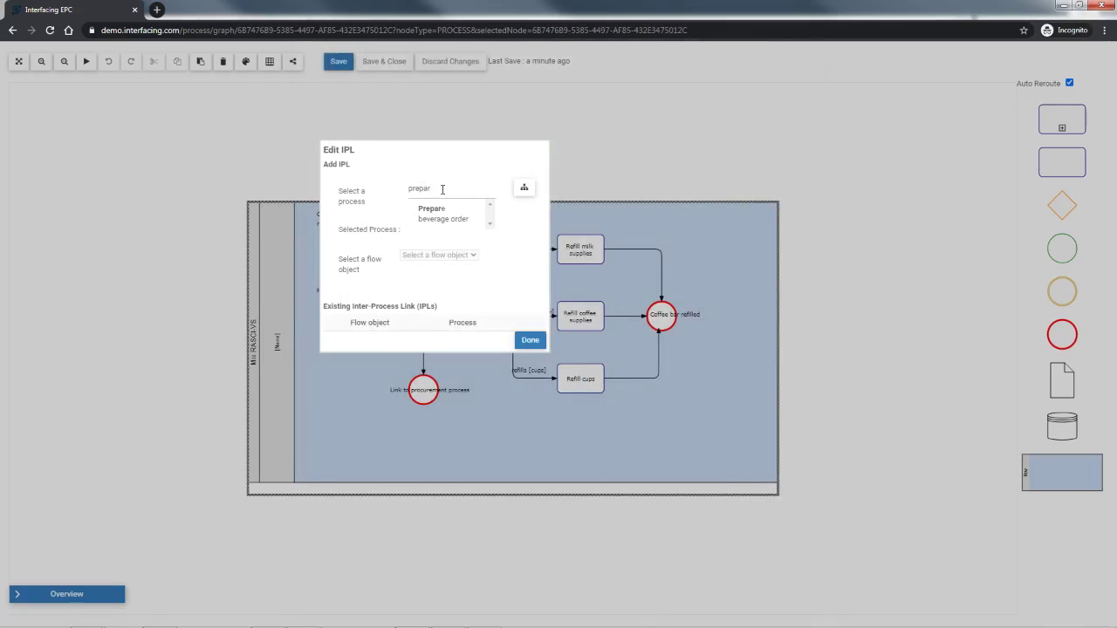
pyautogui.click(453, 216)
pyautogui.click(460, 255)
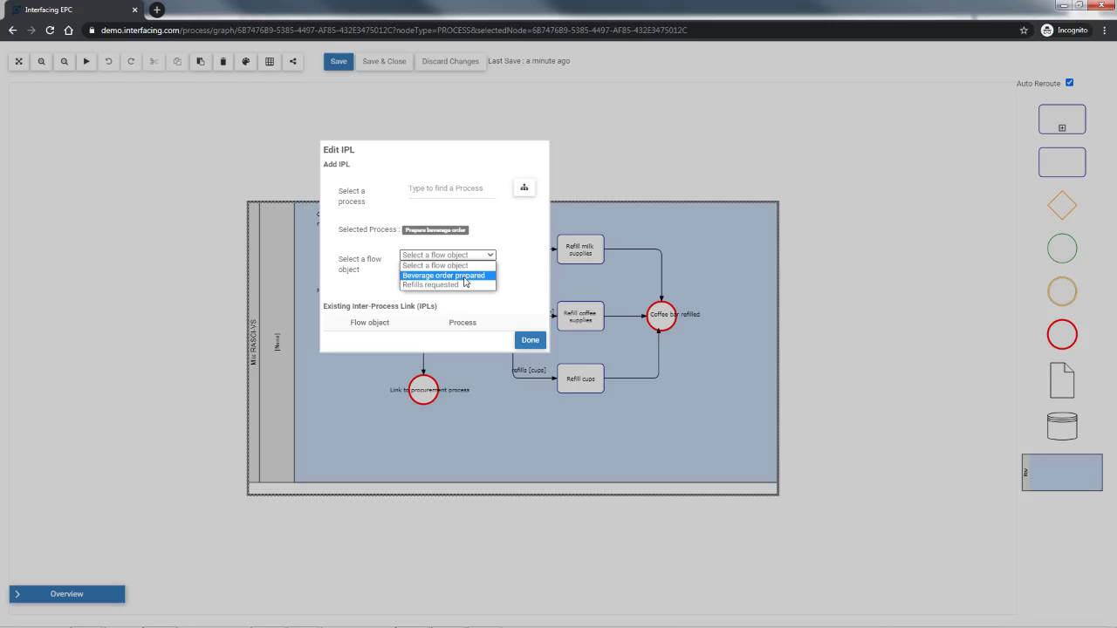
pyautogui.click(442, 285)
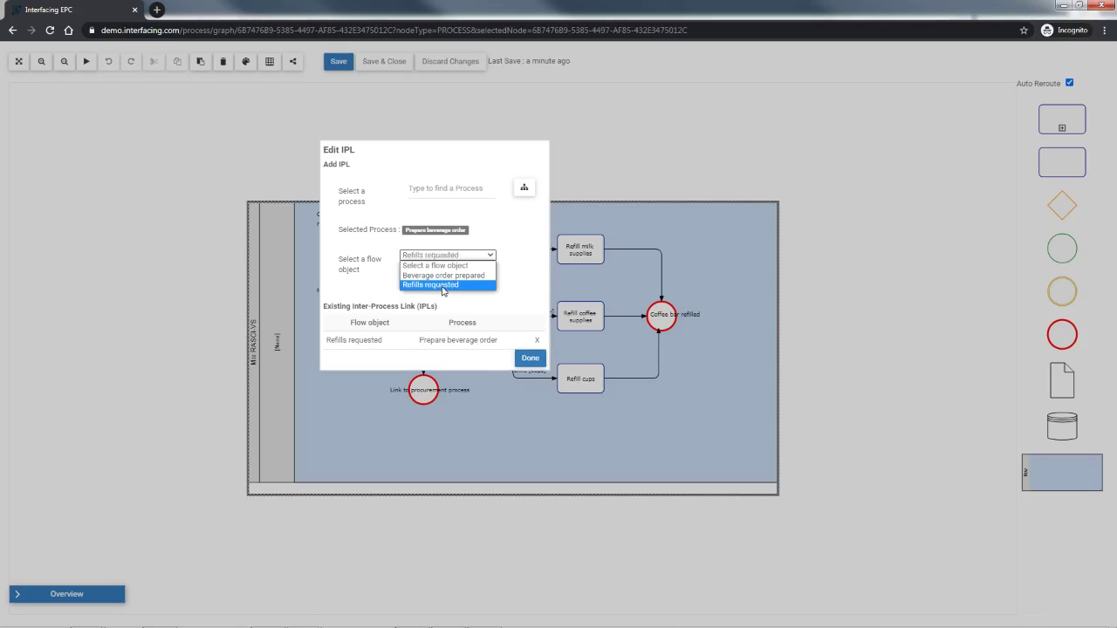
pyautogui.click(530, 361)
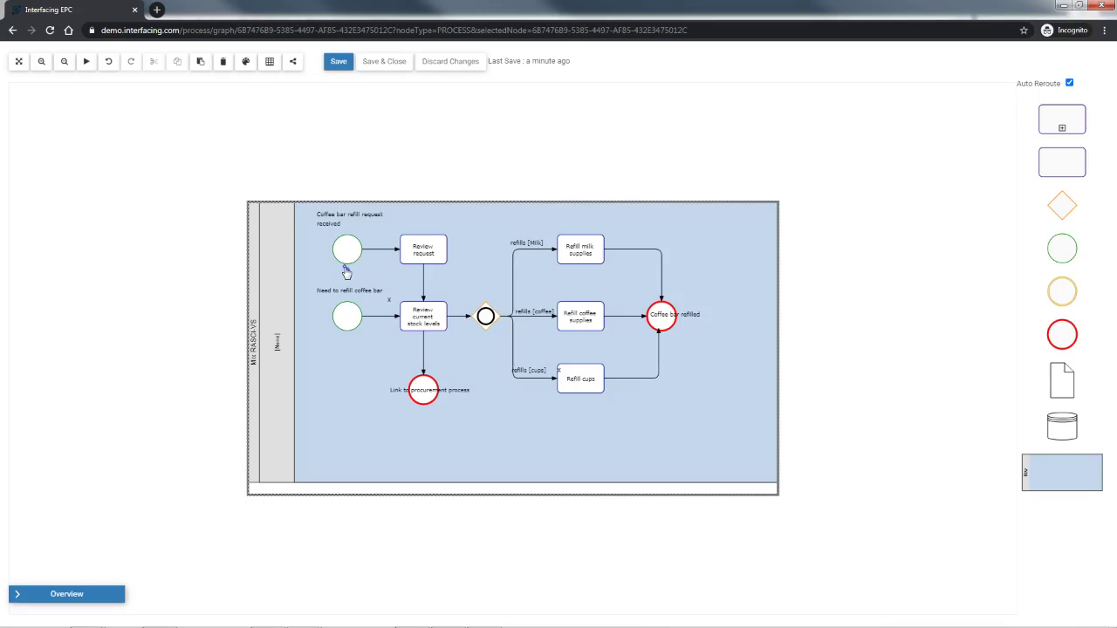
# - Show and collapse the link details under the "Coffee bar refill request received" start event, and save and close the map
pyautogui.scroll(5, 344, 273)
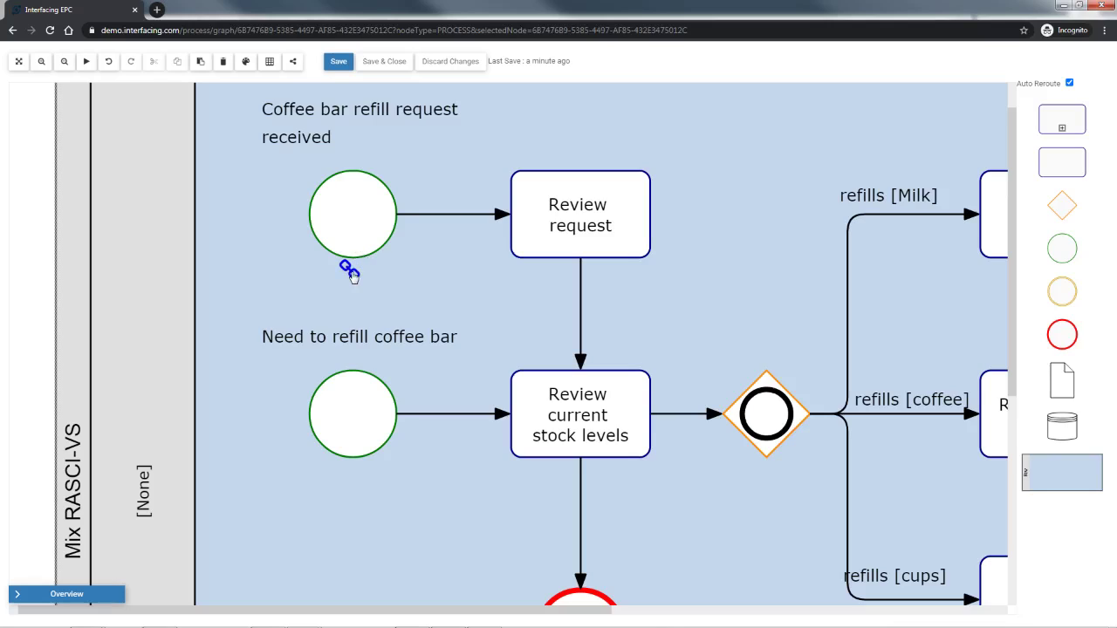
pyautogui.click(350, 271)
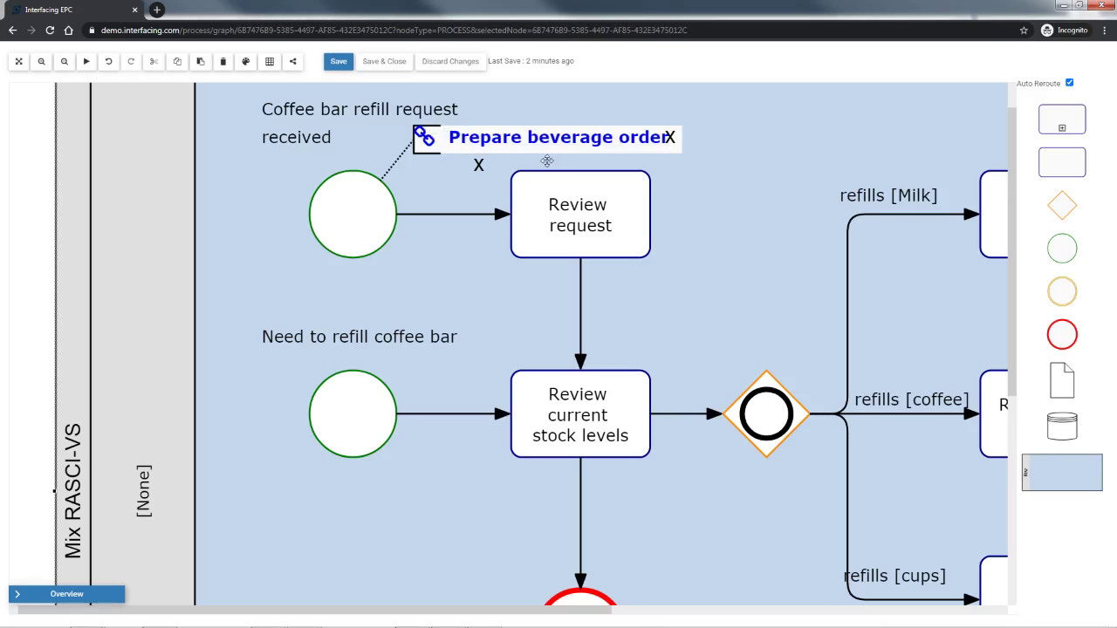
pyautogui.click(670, 137)
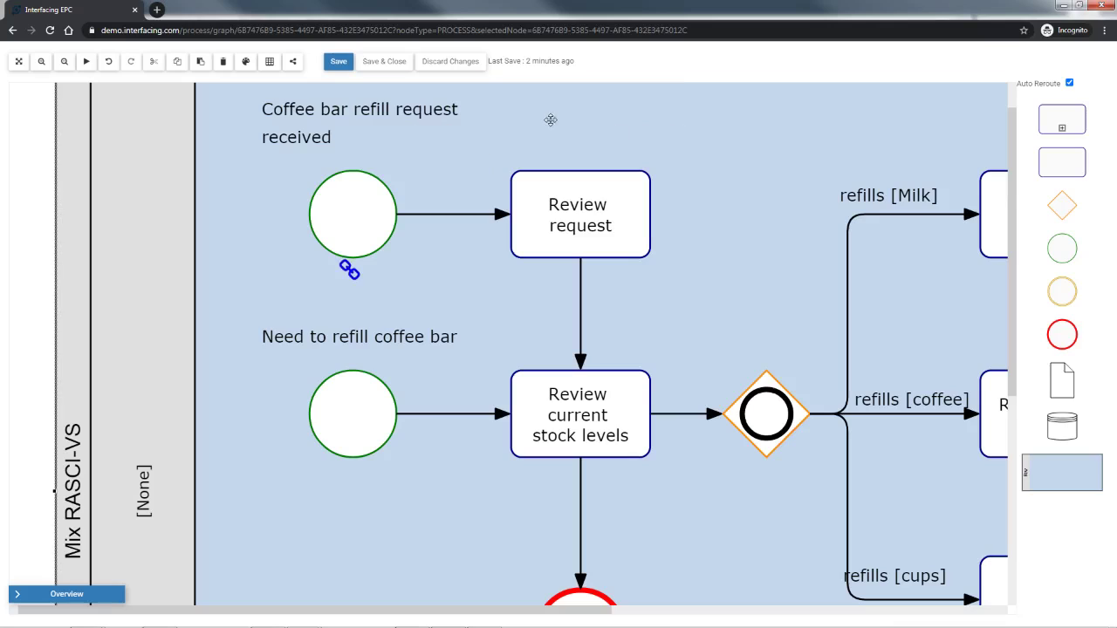
pyautogui.click(381, 65)
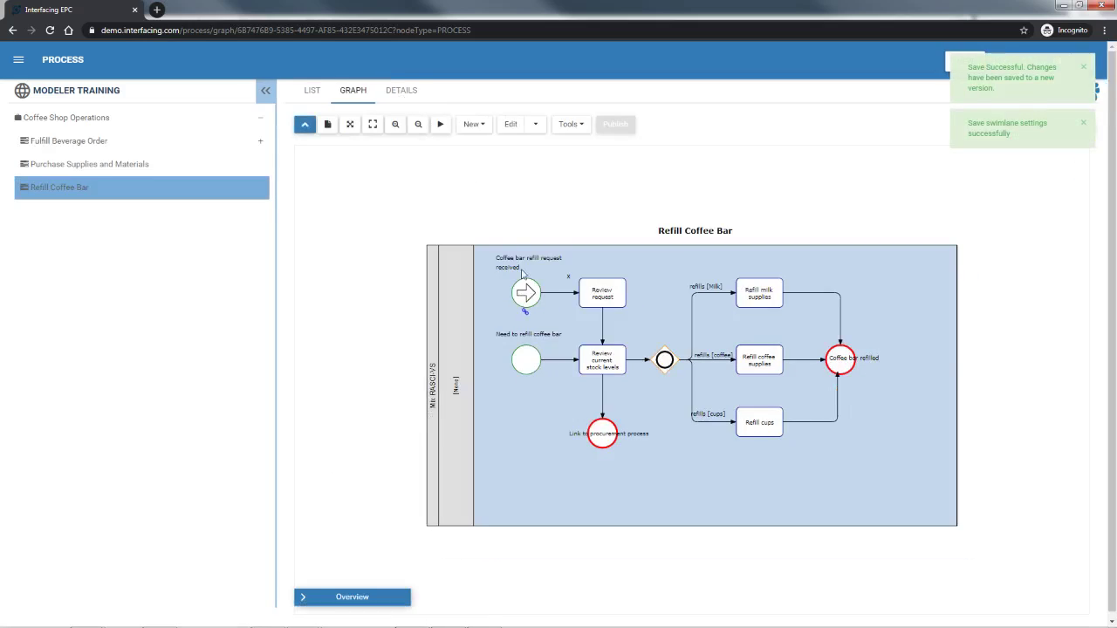
# - View the start event's link details, set Expand IPL to Enabled in the map options and save the options
pyautogui.click(527, 316)
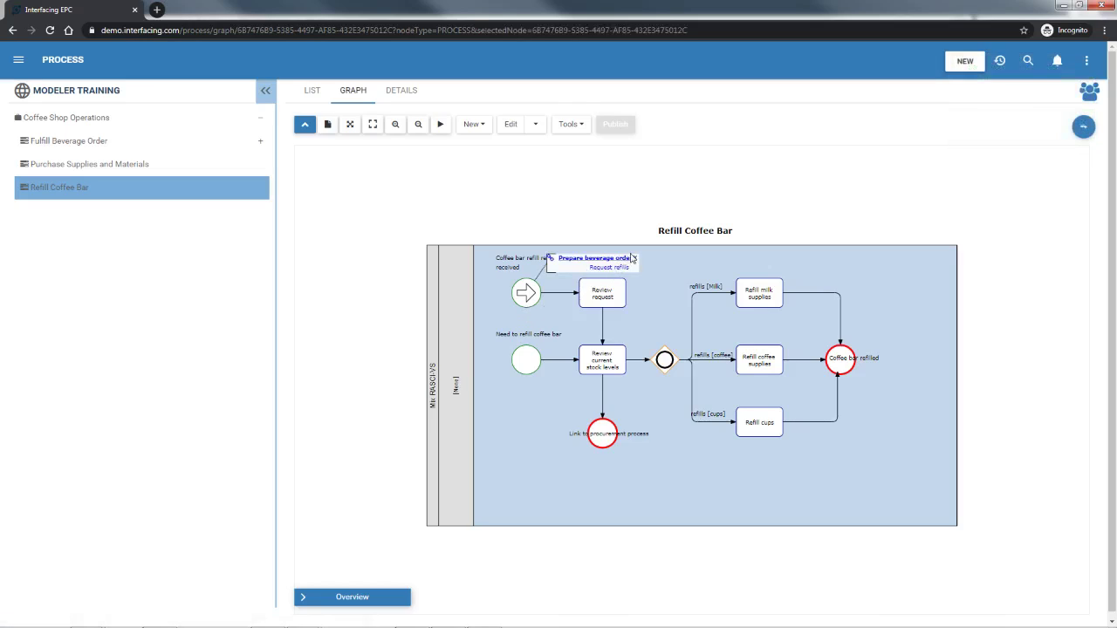
pyautogui.click(1082, 129)
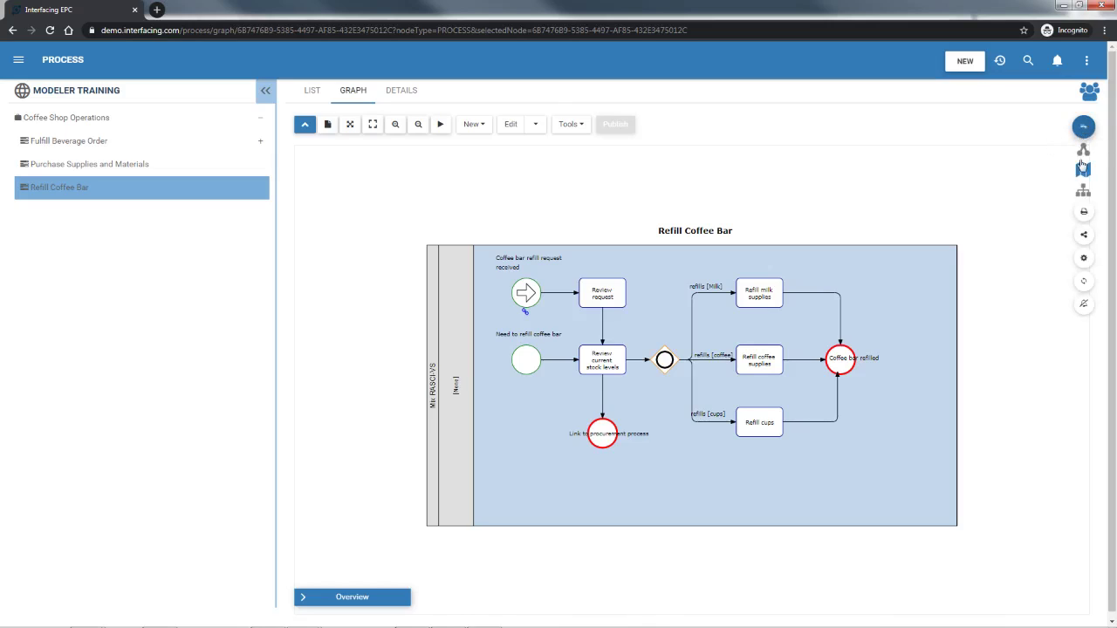
pyautogui.click(1084, 262)
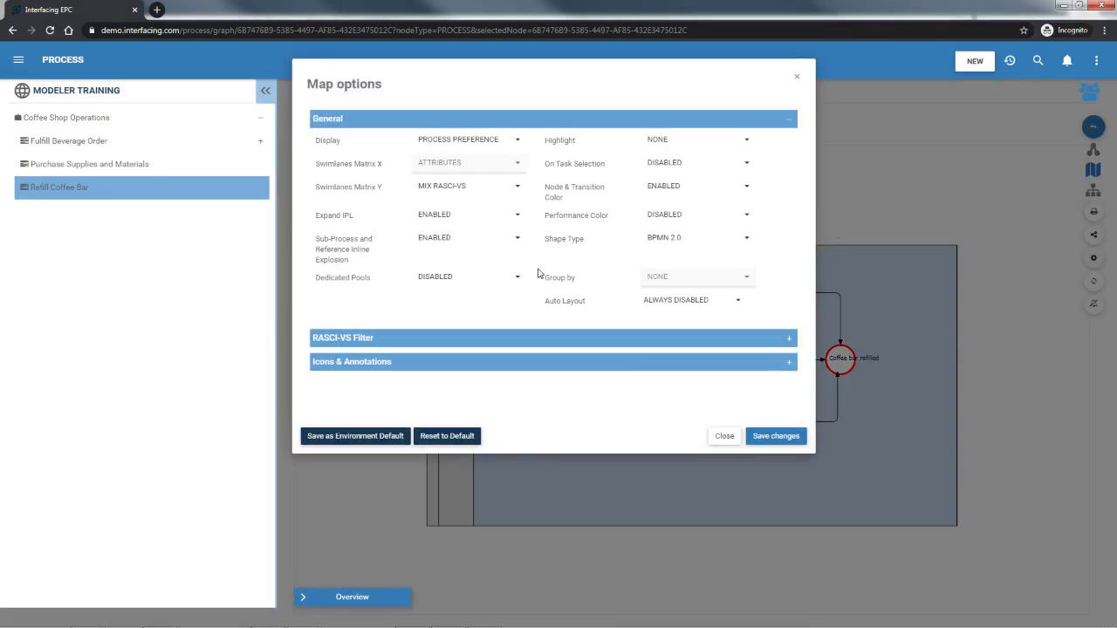
pyautogui.click(461, 218)
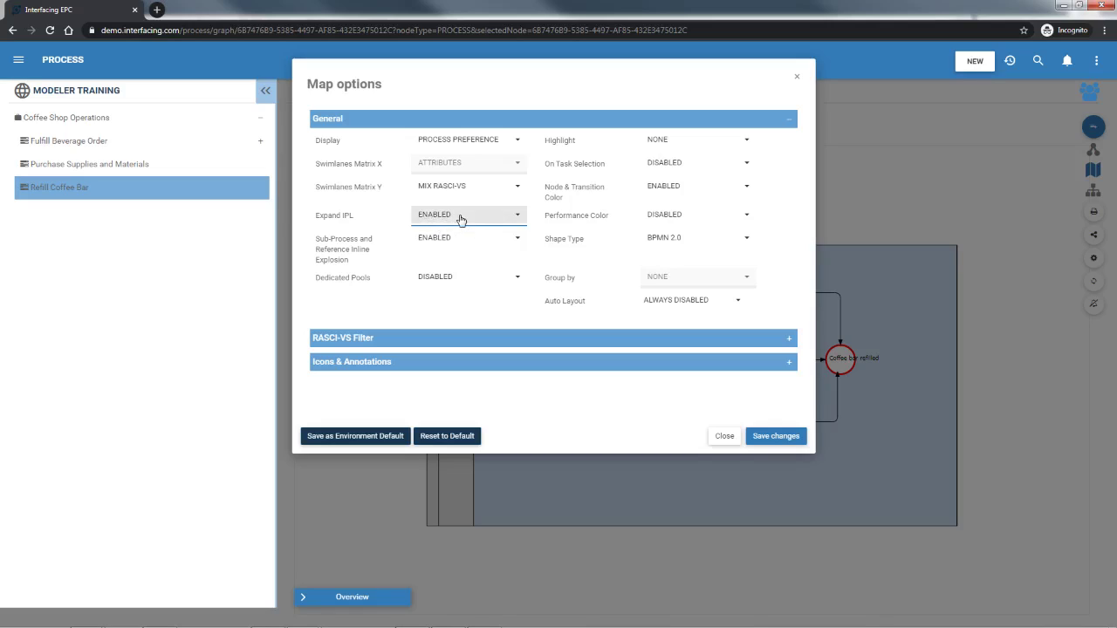
pyautogui.click(461, 218)
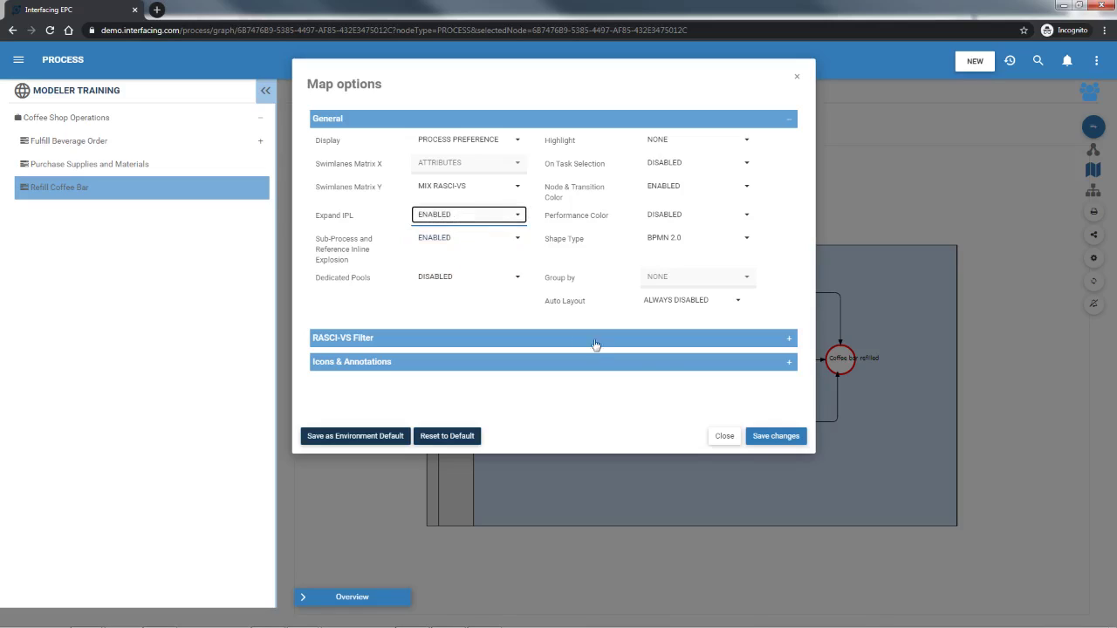
pyautogui.click(764, 438)
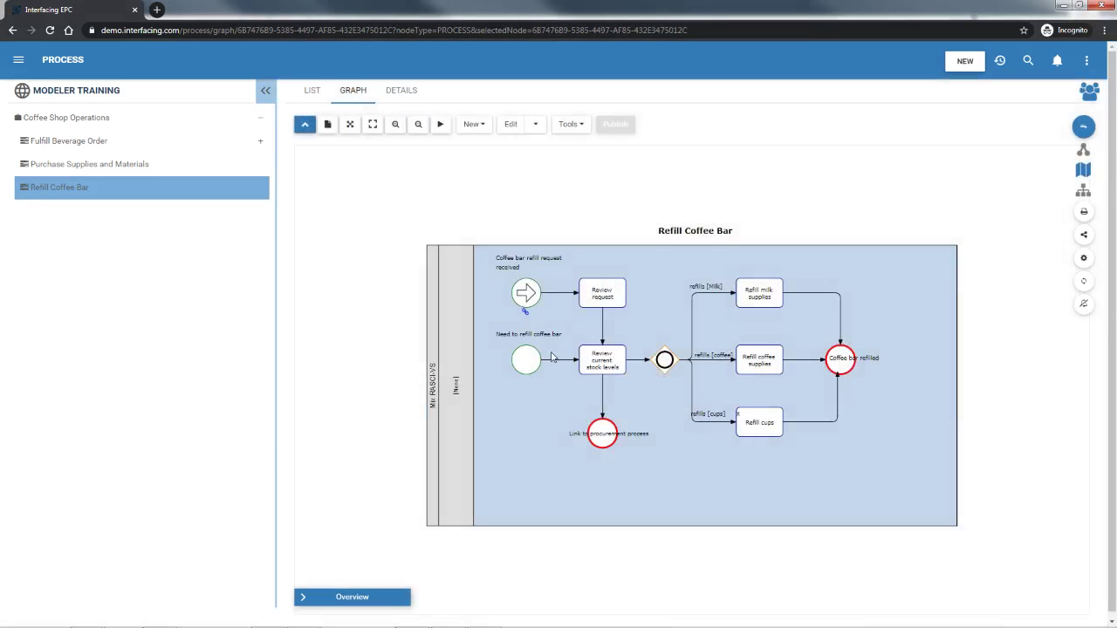
# - Expand the linked "Prepare beverage order" process and examine how it connects to the Refill Coffee Bar map
pyautogui.moveTo(526, 313)
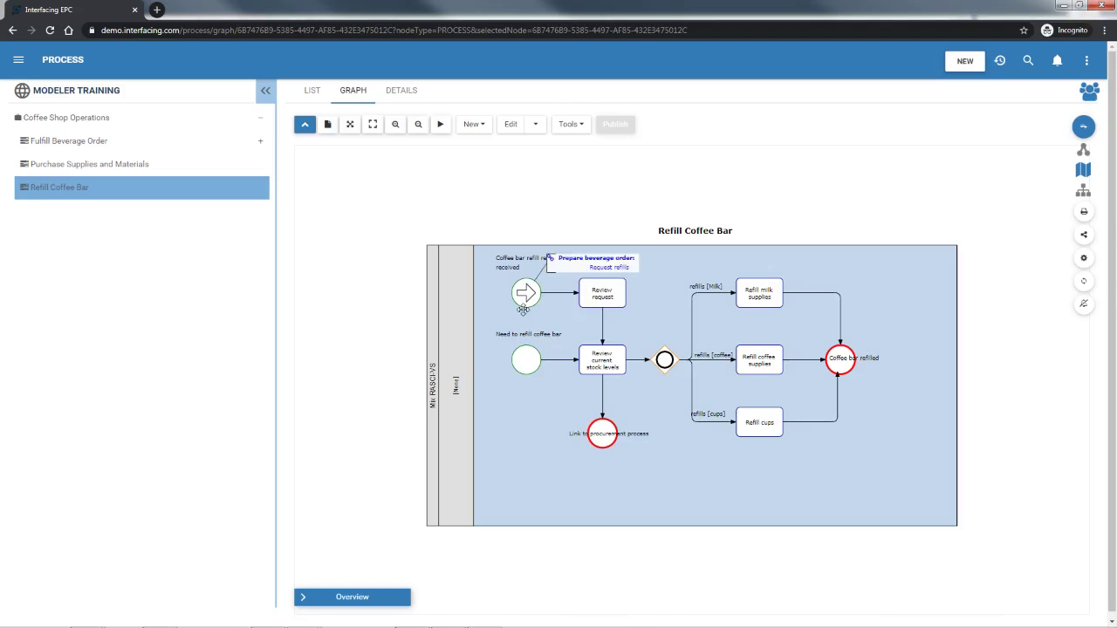
pyautogui.click(594, 259)
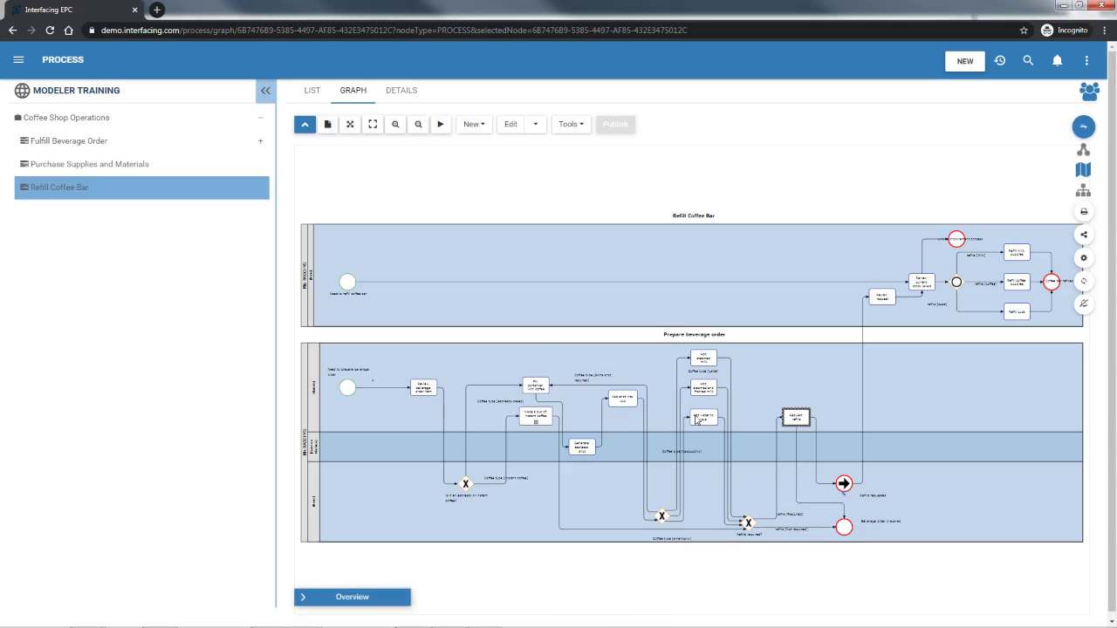
pyautogui.scroll(1, 355, 402)
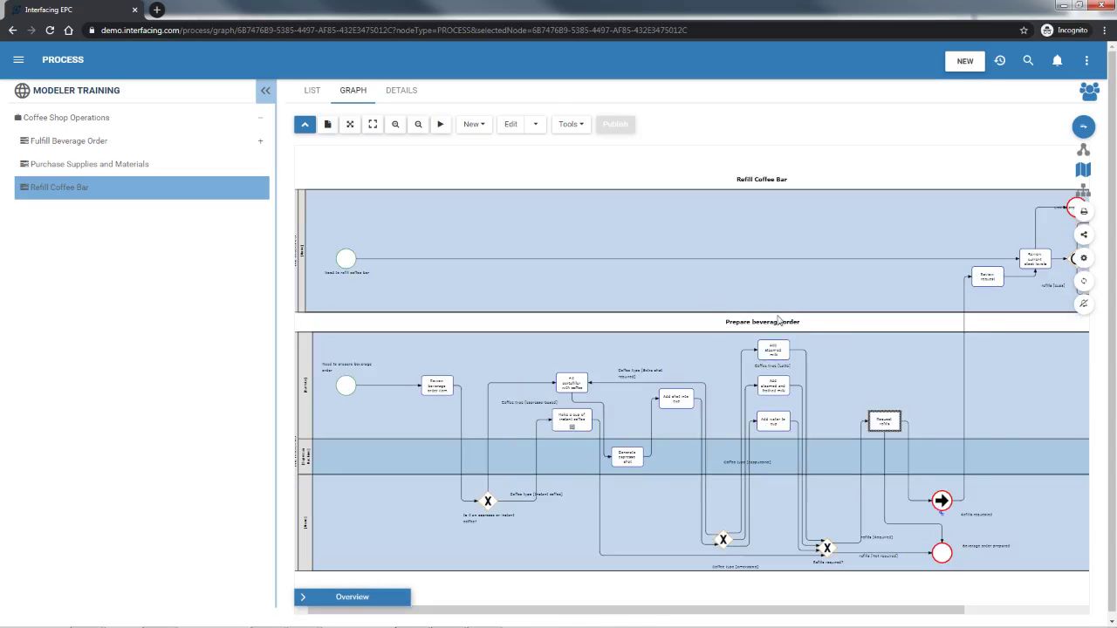
pyautogui.moveTo(884, 369); pyautogui.dragTo(745, 408)
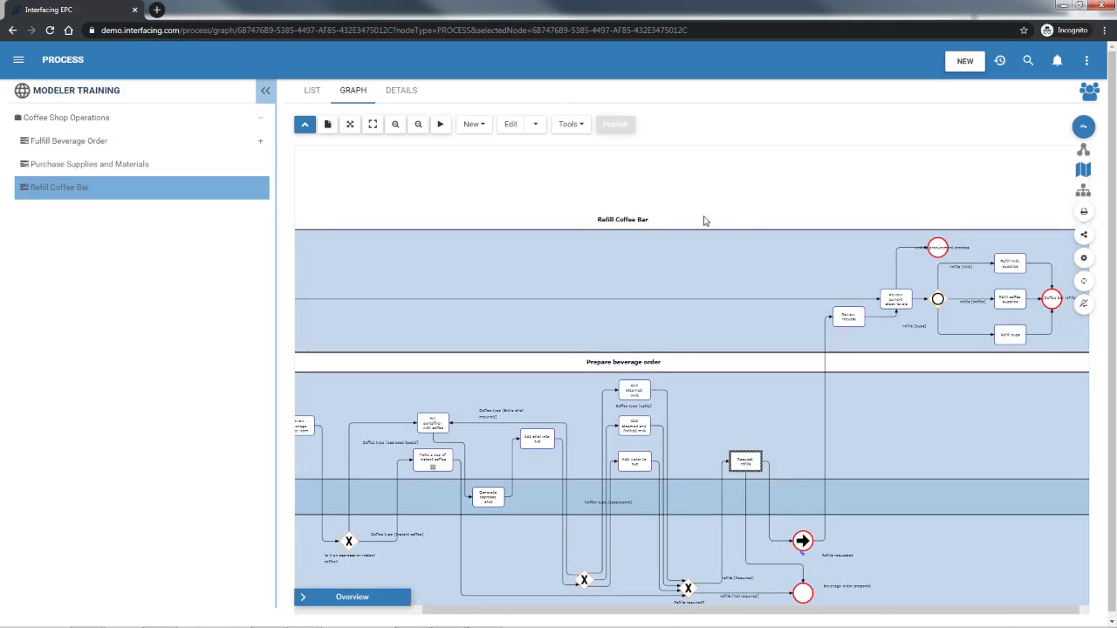
pyautogui.moveTo(818, 261); pyautogui.dragTo(706, 280)
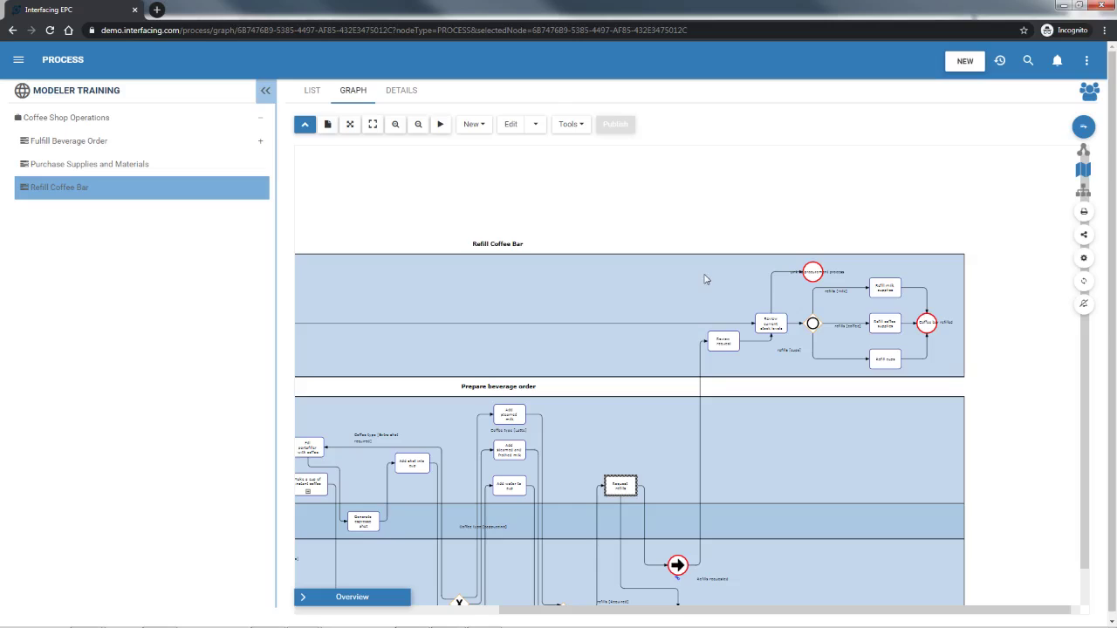
pyautogui.scroll(-1, 760, 436)
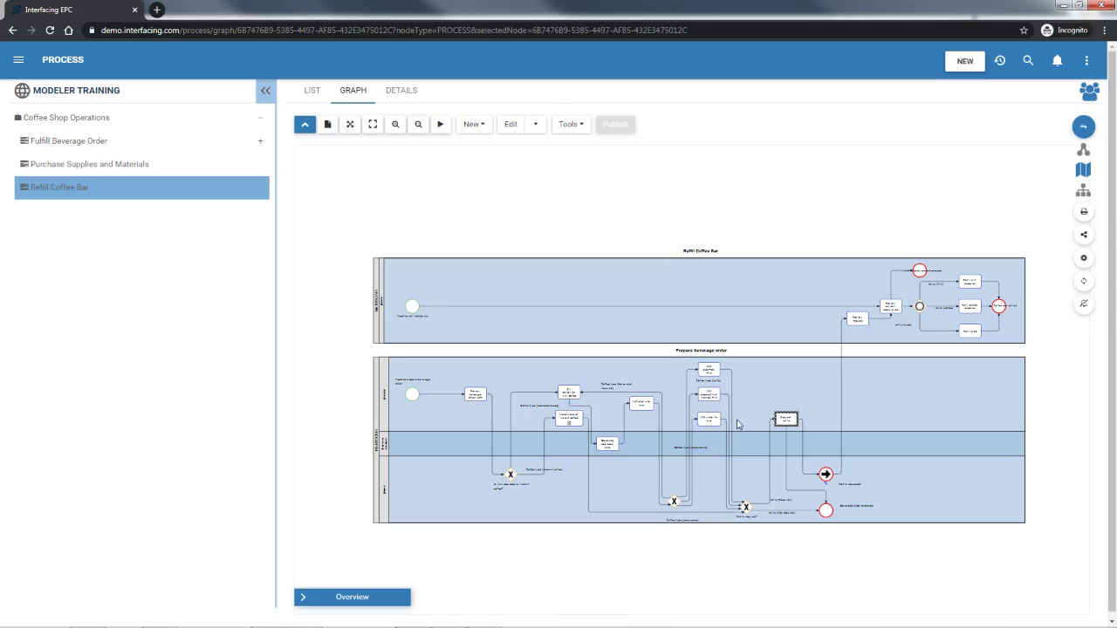
# - Expand the "Make a cup of instant coffee" sub-process inline to view it, and reload the Refill Coffee Bar map
pyautogui.click(569, 426)
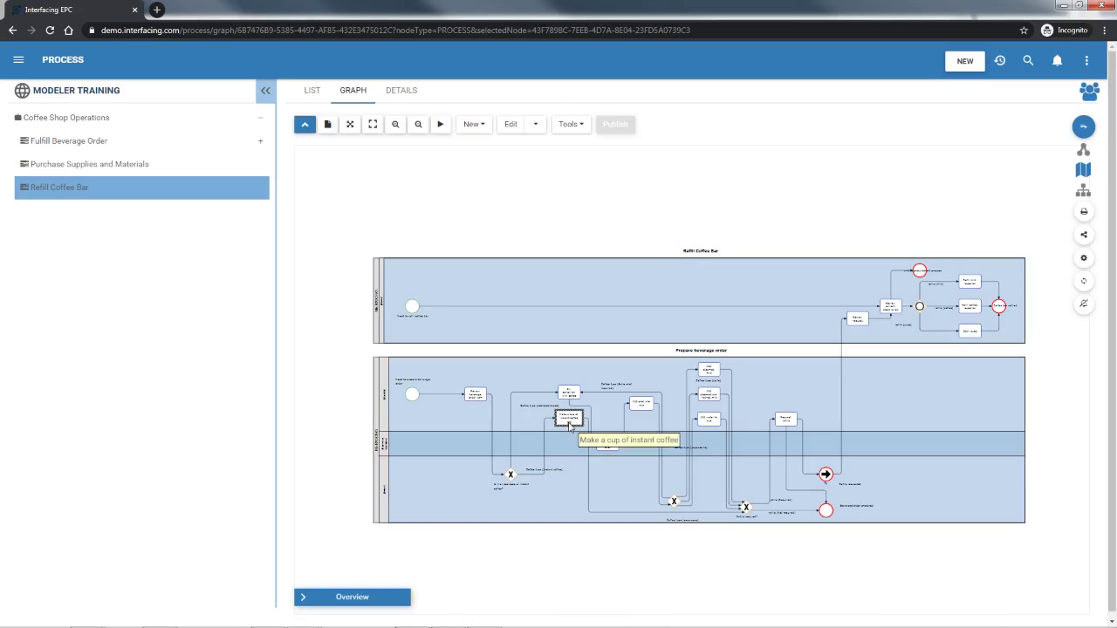
pyautogui.click(569, 426)
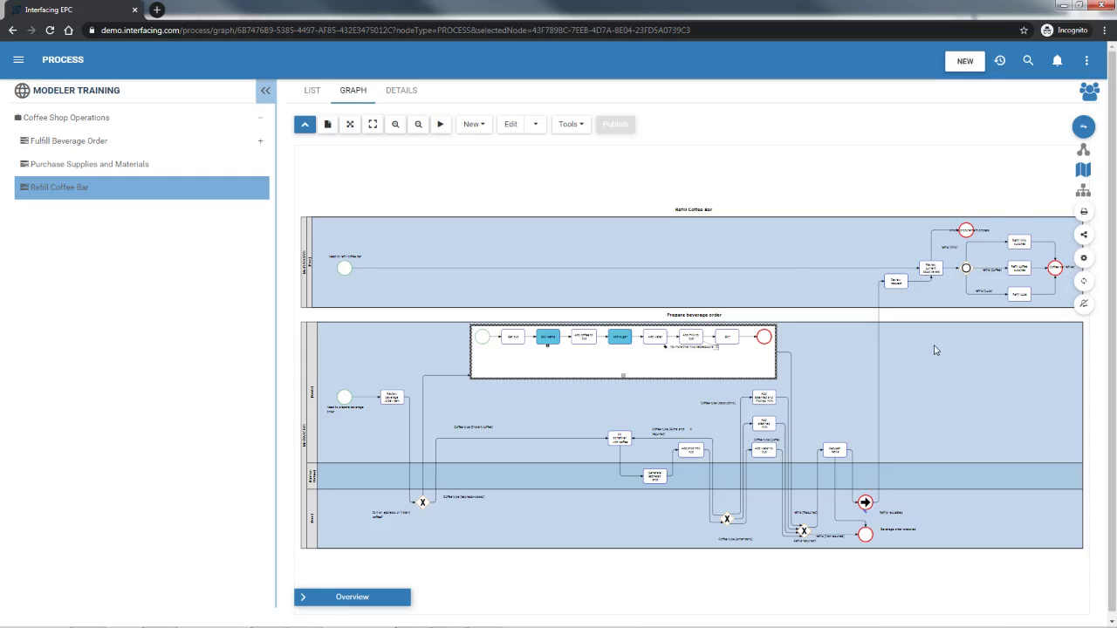
pyautogui.click(196, 199)
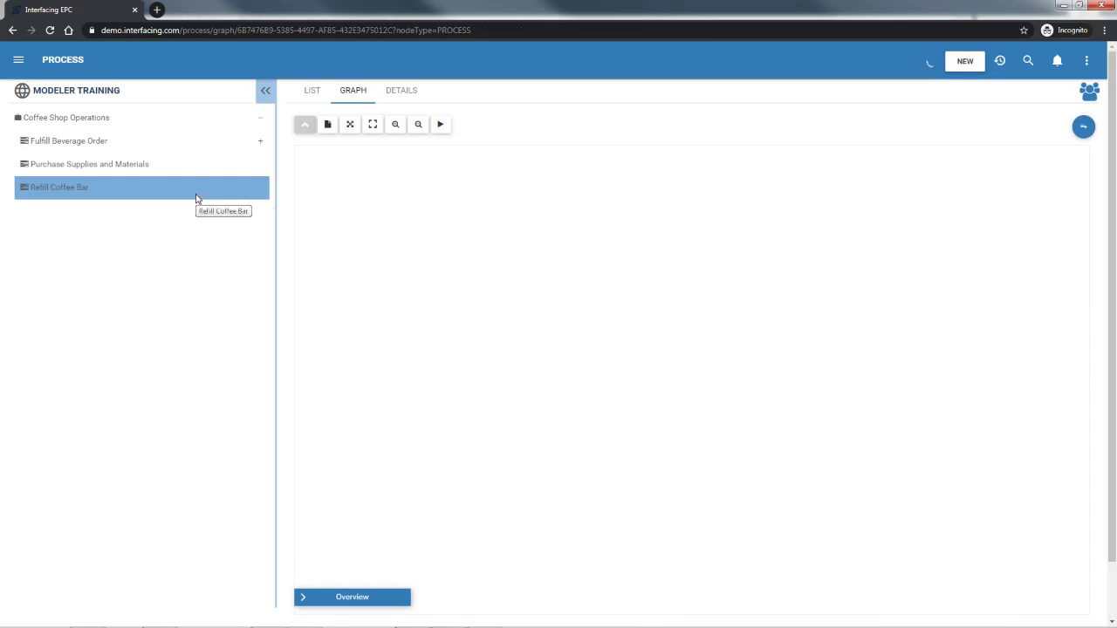